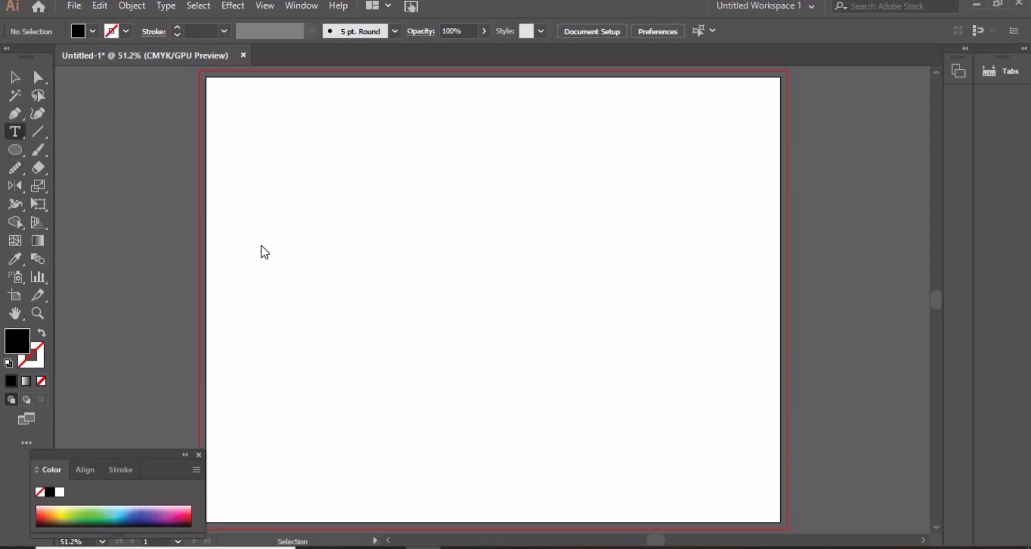
Step: Add the text "Cartoon Letters" on a single line of the artboard
click(373, 264)
text(Cartto)
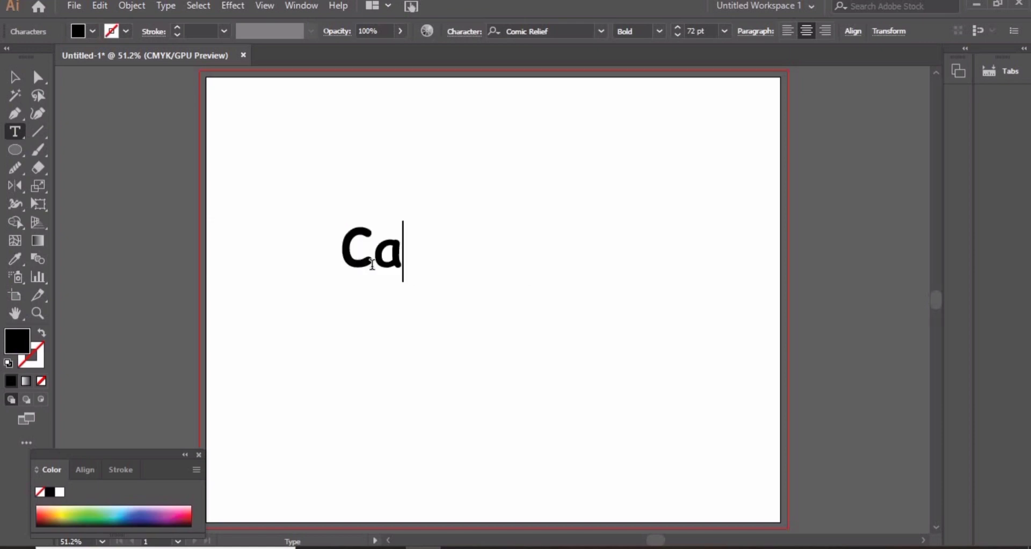
key(BackSpace)
key(BackSpace)
text(oo)
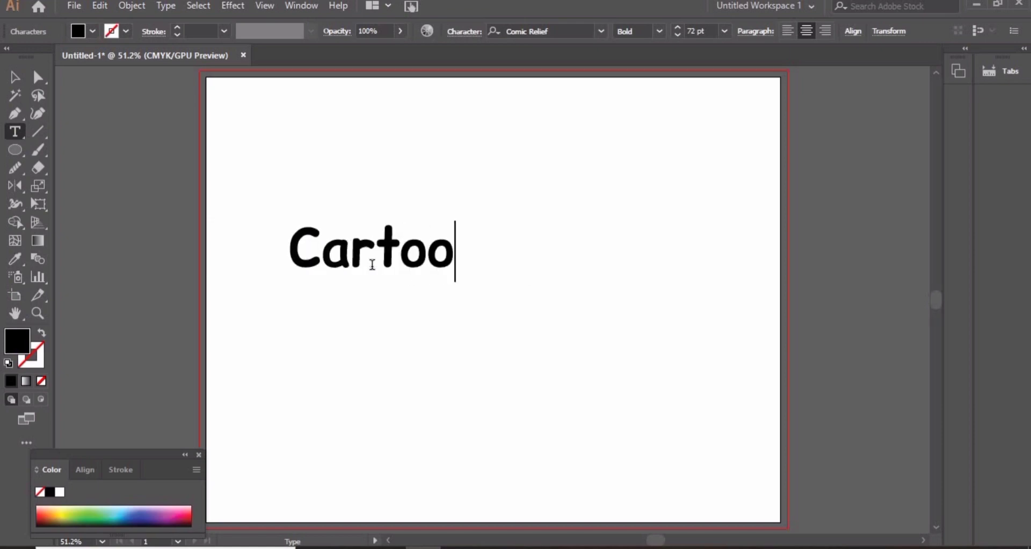
text(n L)
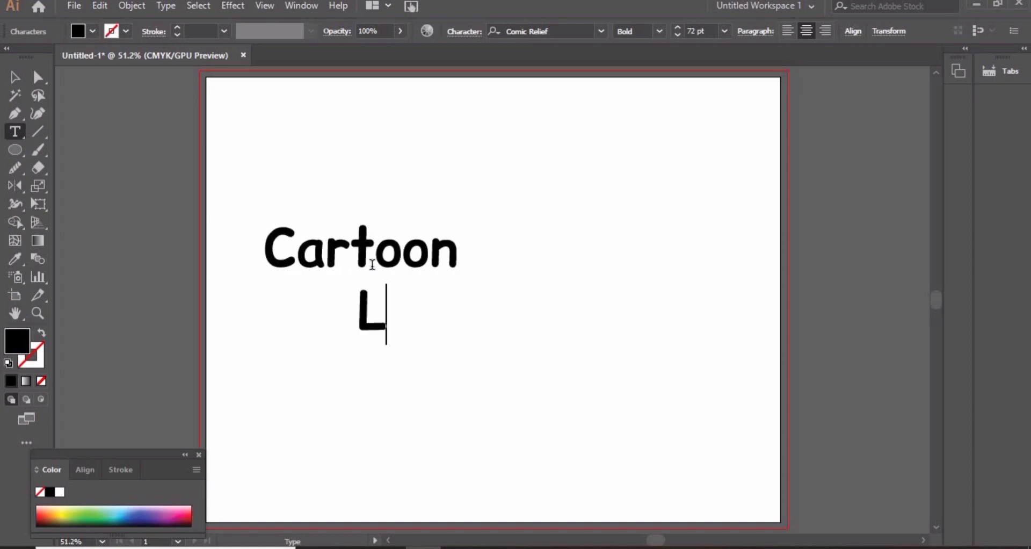
text(etters)
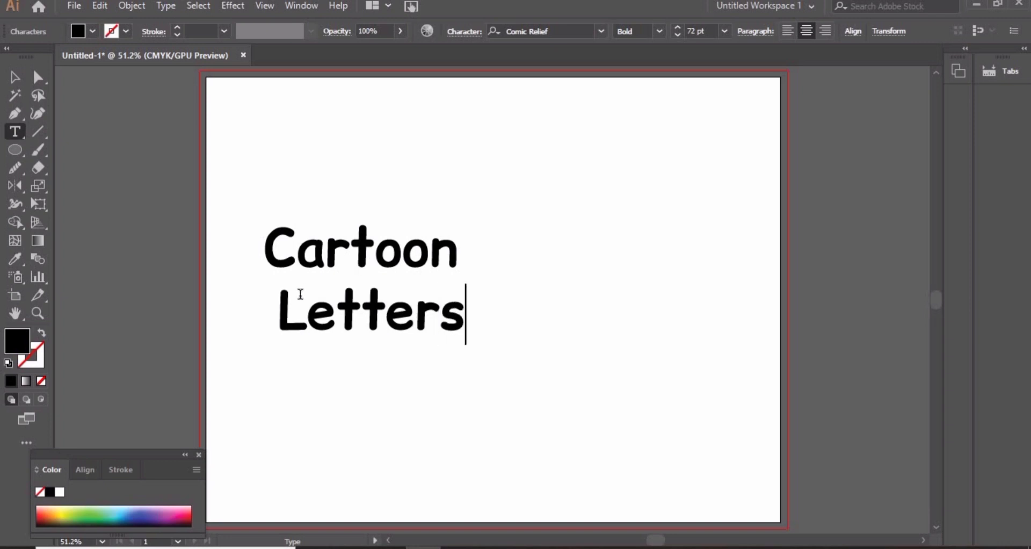
click(281, 306)
key(BackSpace)
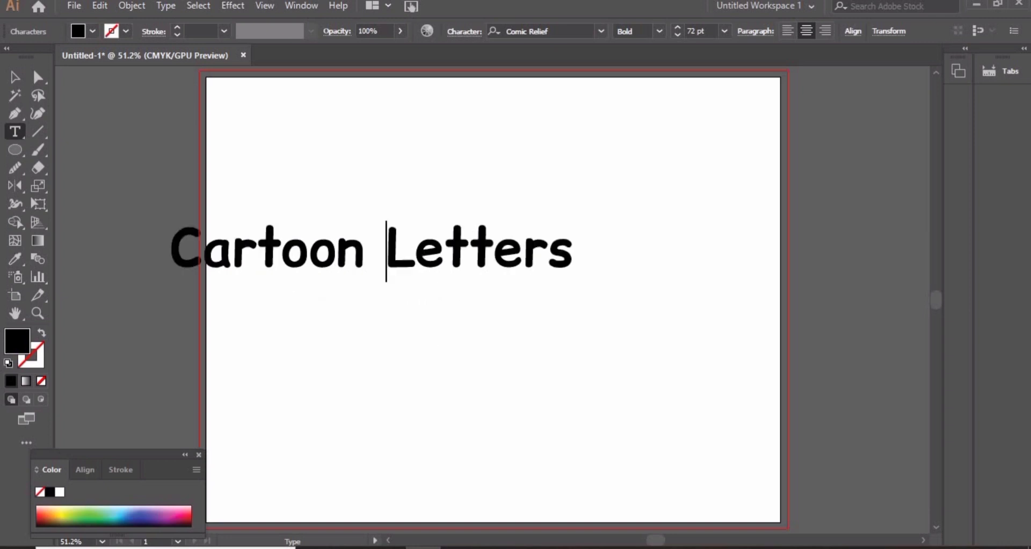
Step: Move the "Cartoon Letters" title to the top centre of the artboard and deselect it
click(12, 80)
drag(352, 248, 473, 145)
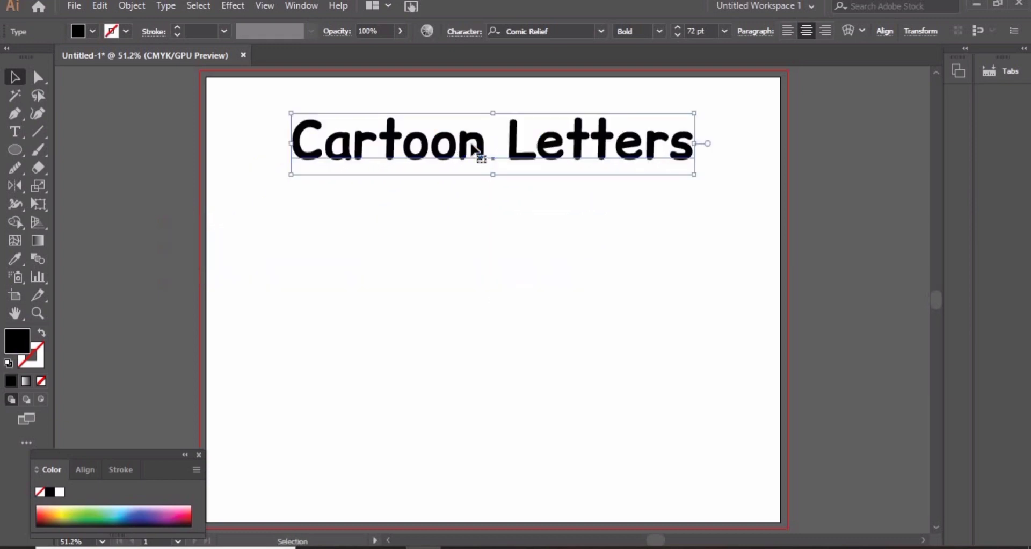
click(473, 191)
key(t)
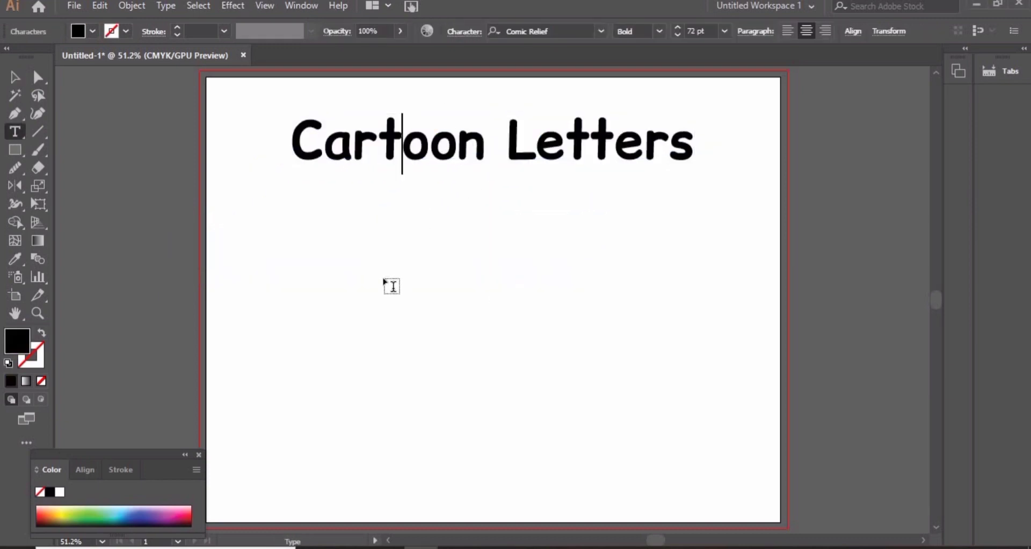
click(383, 277)
text(a for apple)
key(Return)
text(b for bee)
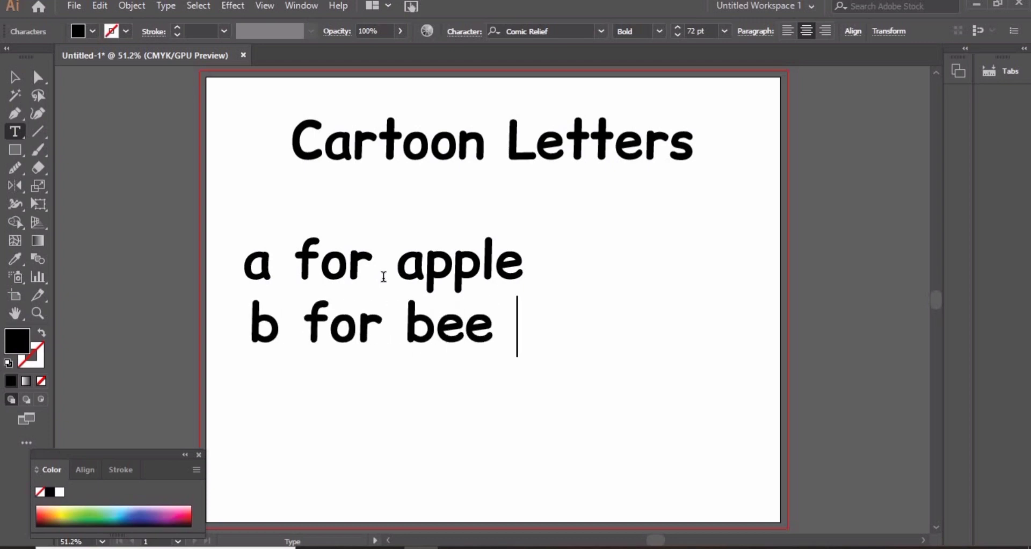
key(Return)
text(c for caterpillar)
key(Escape)
drag(403, 311, 523, 321)
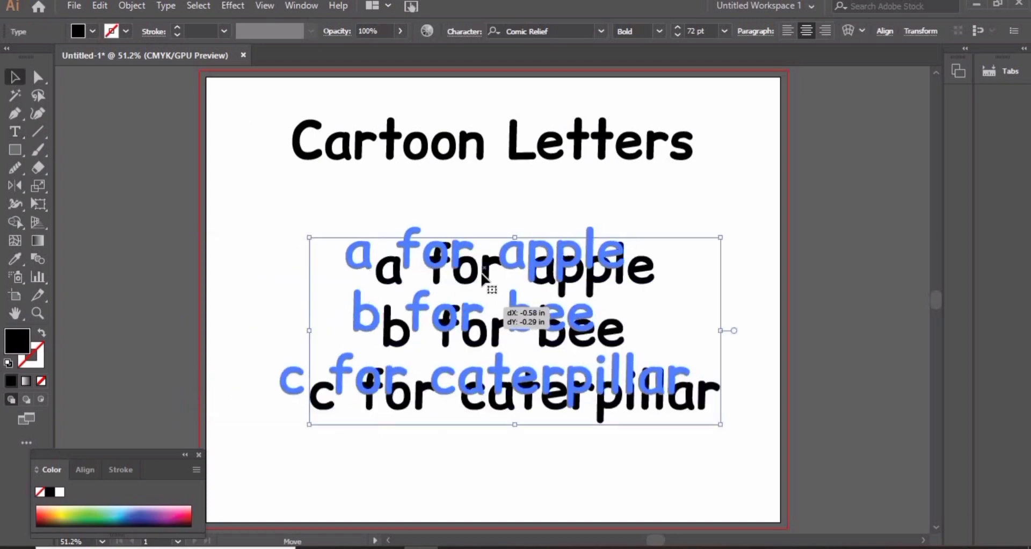
key(Delete)
Step: Add the text "abc" below the title and enlarge it to about 331 pt
key(t)
click(359, 296)
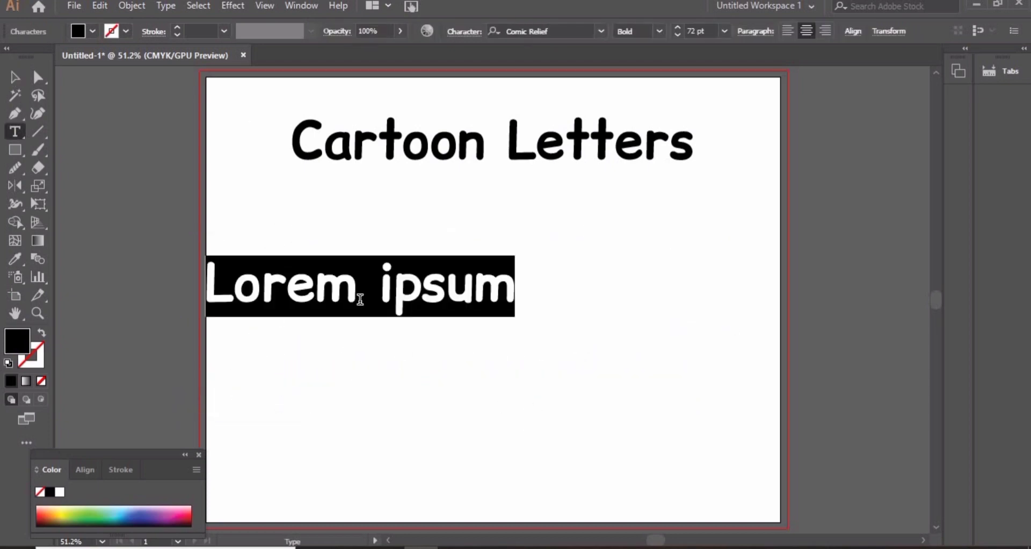
text(abc)
key(Escape)
drag(407, 315, 635, 480)
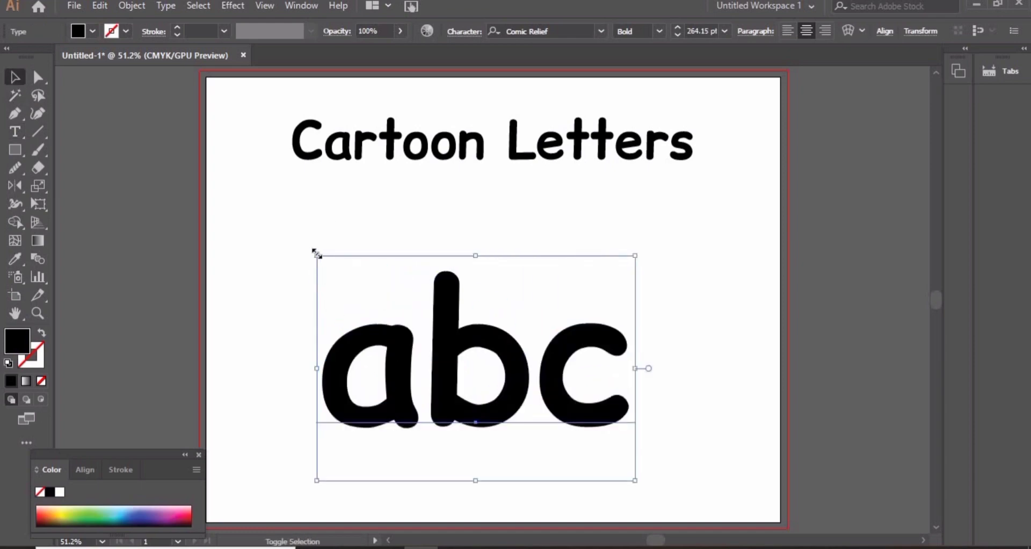
drag(636, 352, 666, 350)
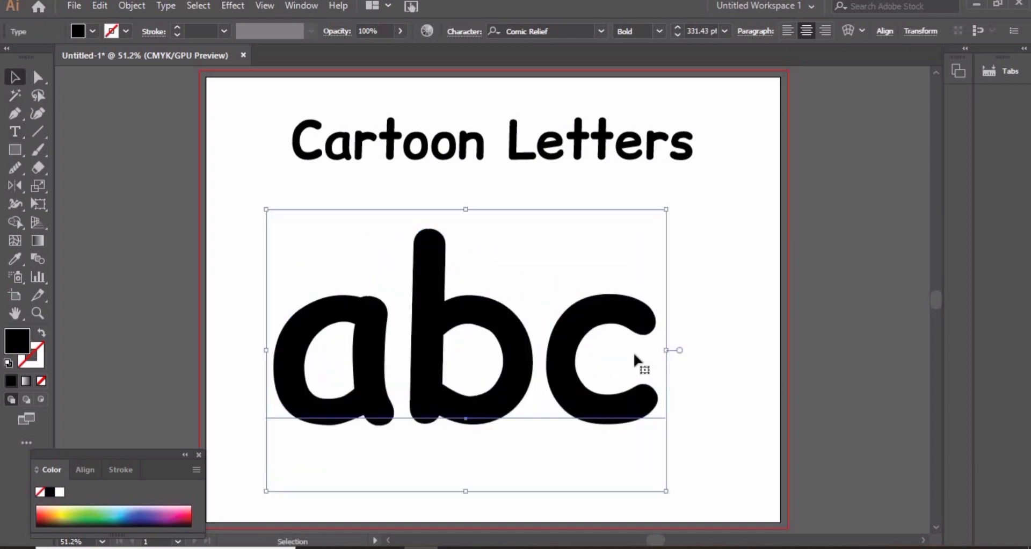
Step: Convert the "abc" text to outlines and ungroup it into separate letters
right_click(548, 353)
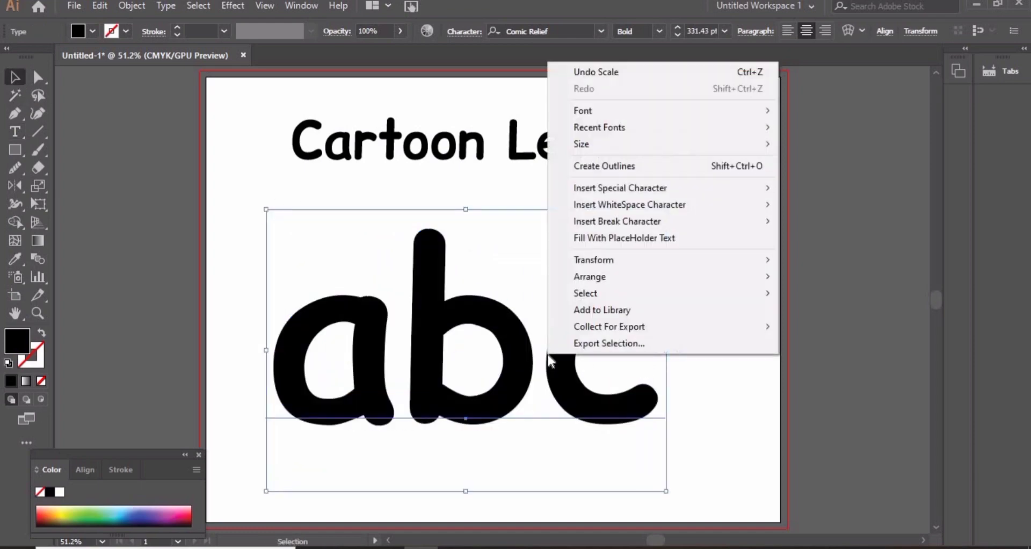
click(653, 172)
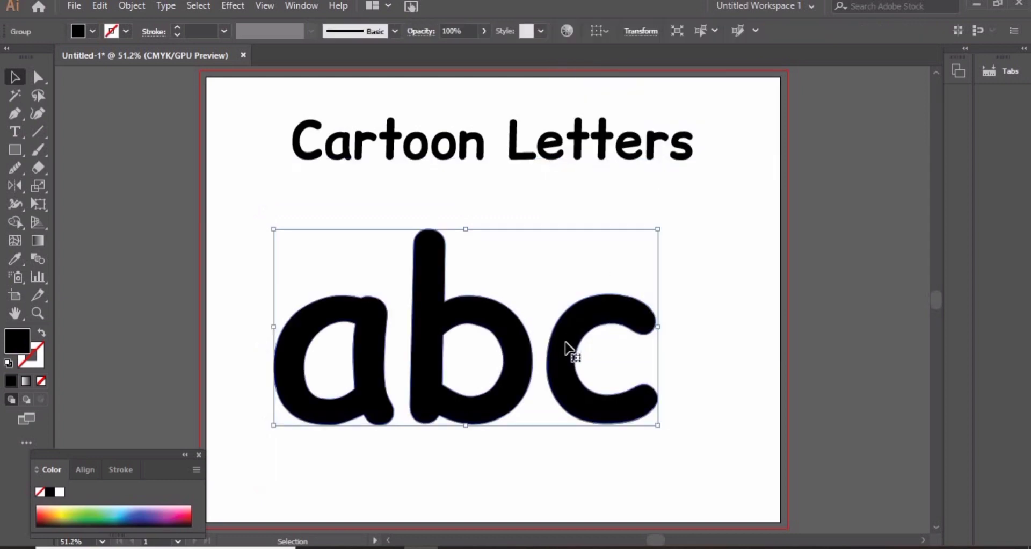
right_click(565, 342)
click(627, 229)
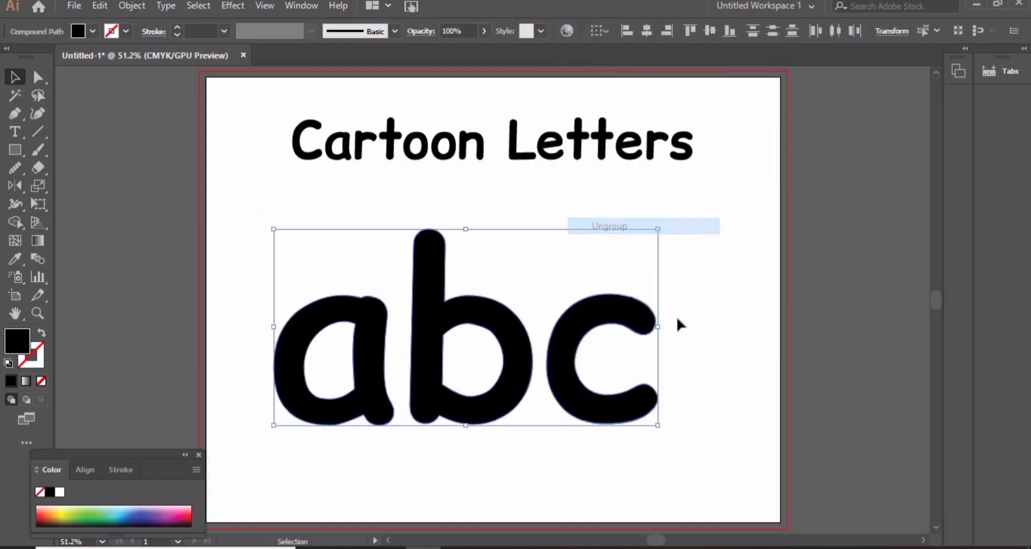
click(675, 331)
Step: Spread the letters a, b and c apart horizontally, leaving free space around the a
drag(579, 366, 800, 365)
drag(544, 358, 745, 359)
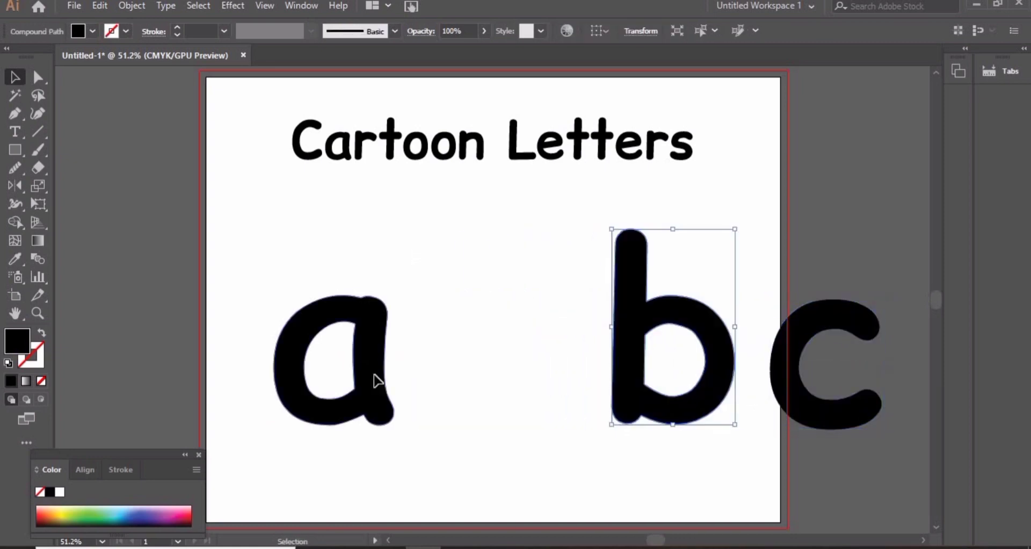
drag(375, 380, 436, 374)
Step: Move the letter a slightly lower and change its fill to red
key(z)
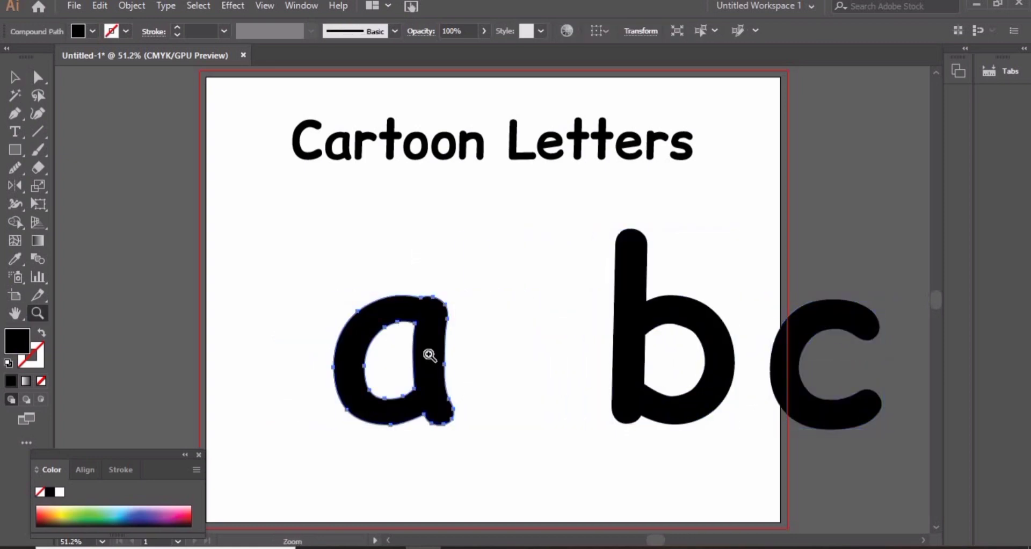
click(430, 355)
click(485, 308)
key(v)
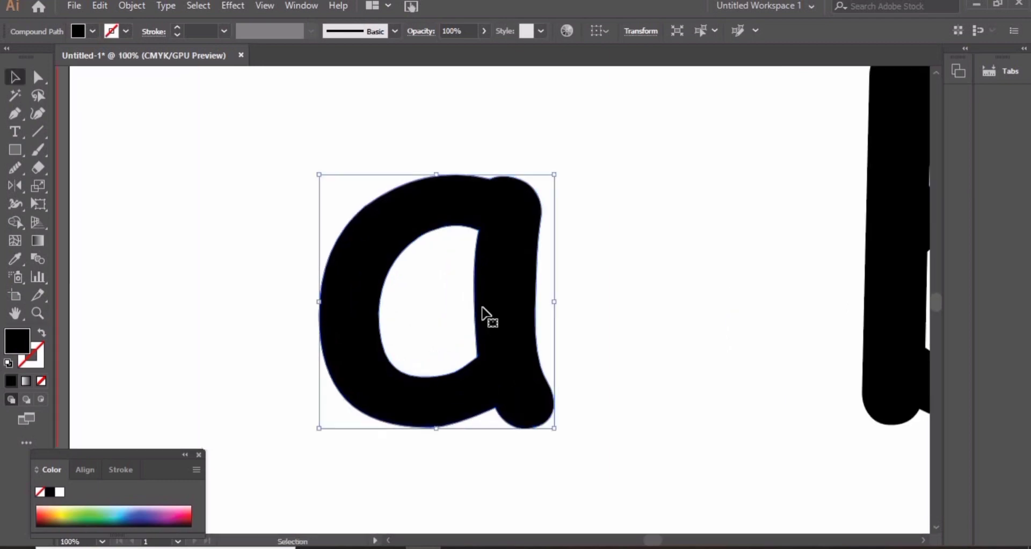
drag(382, 423, 382, 465)
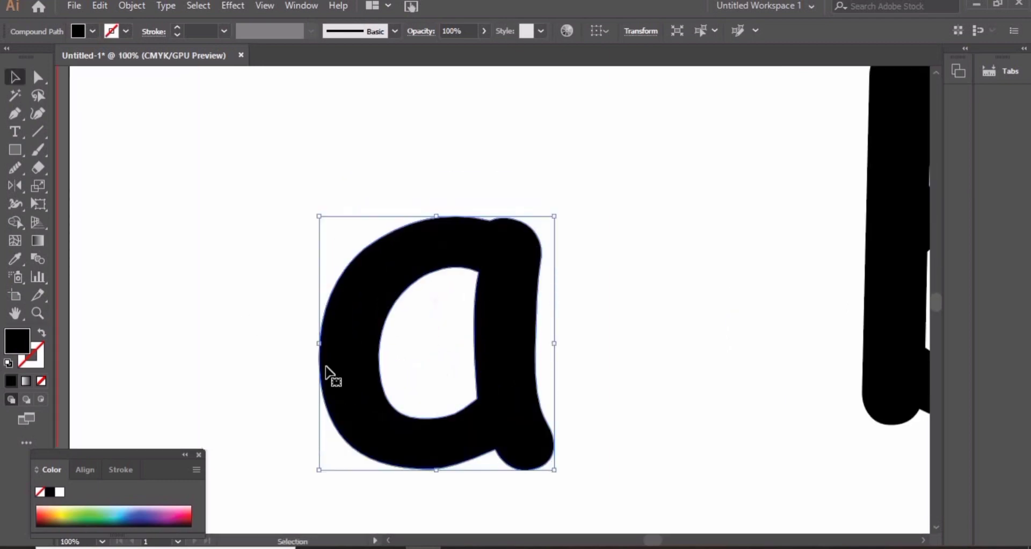
double_click(19, 348)
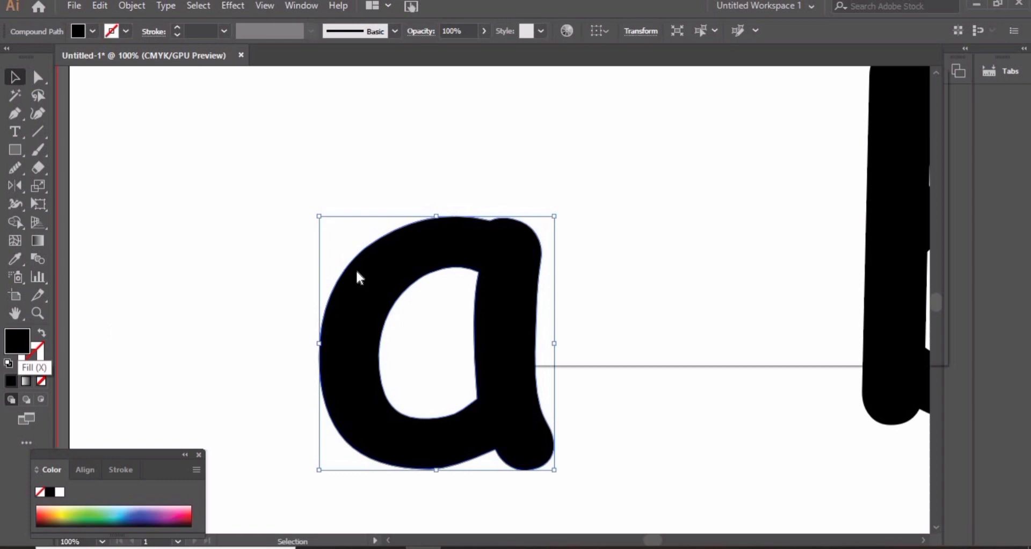
drag(50, 513, 42, 516)
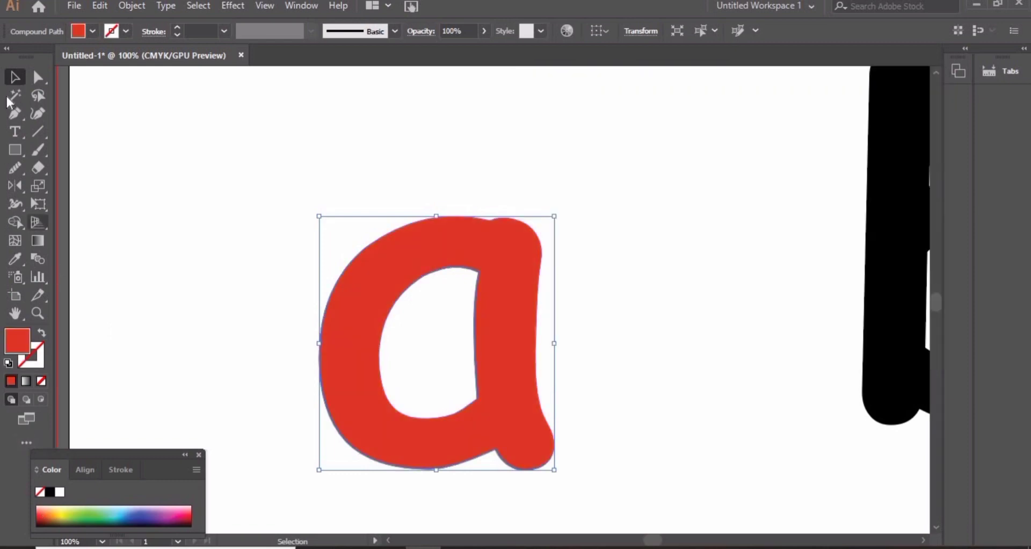
click(212, 176)
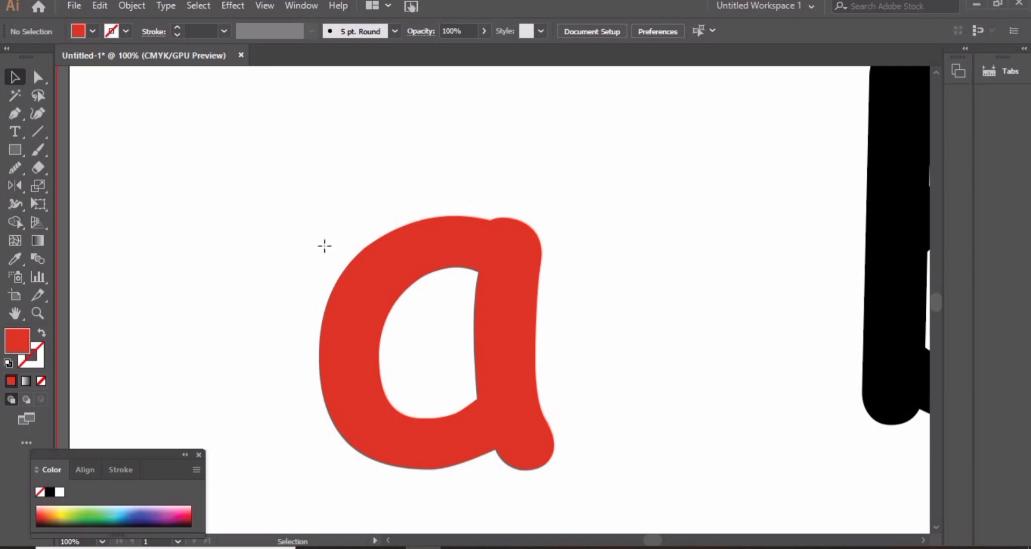
Step: Draw a narrow upright rectangle as a stem on top of the red a and send it to the back
key(m)
drag(474, 178, 497, 235)
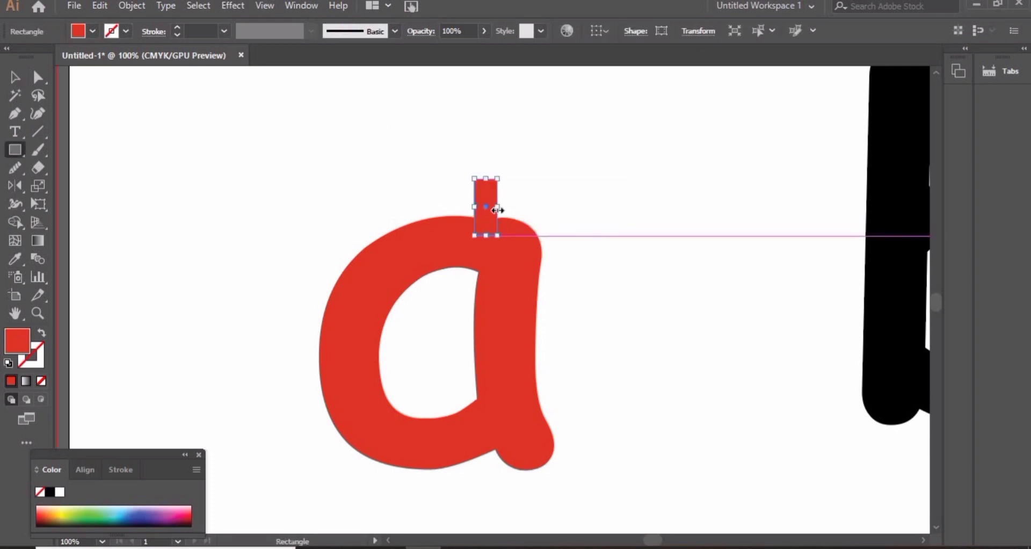
right_click(486, 172)
mouse_move(591, 405)
click(676, 456)
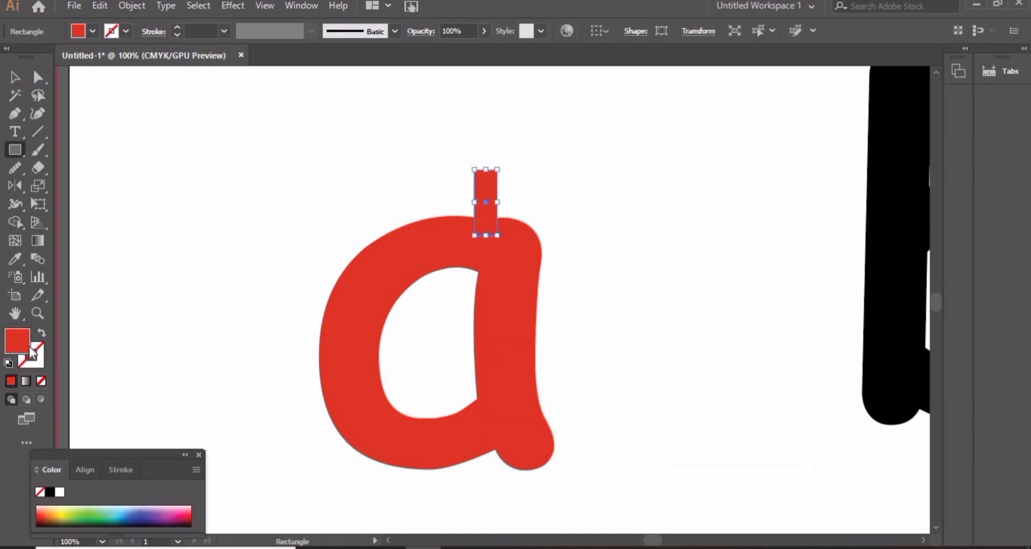
Step: Fill the stem rectangle with brown
click(754, 304)
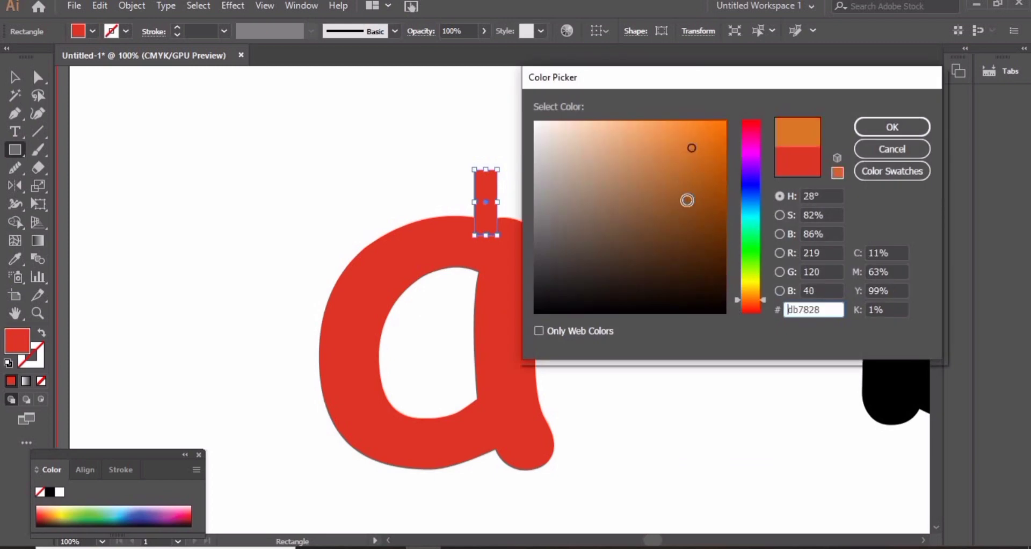
click(666, 202)
click(654, 192)
click(891, 127)
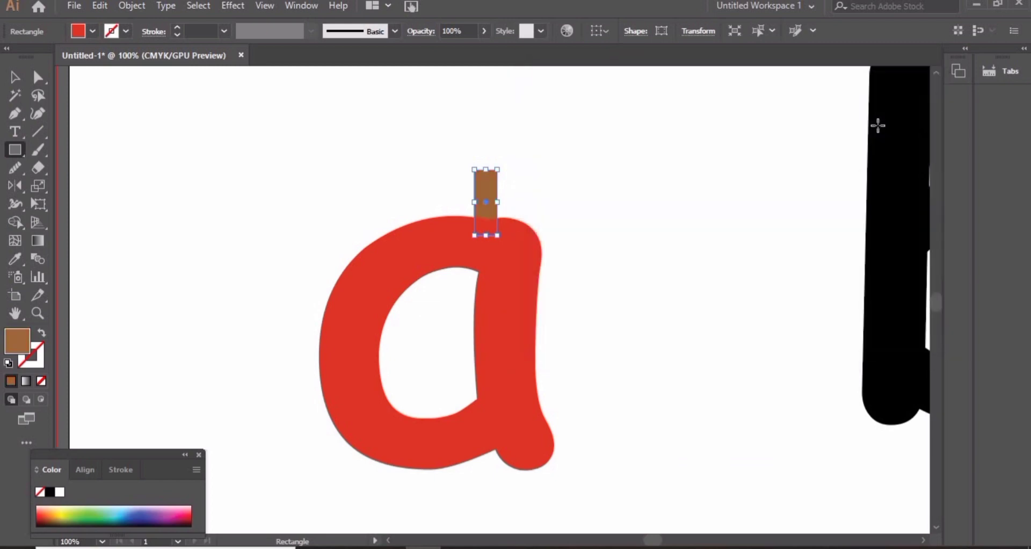
key(v)
Step: Draw a curved, pointed leaf from the base of the stem with the Pen tool and fill it with green
key(p)
click(494, 215)
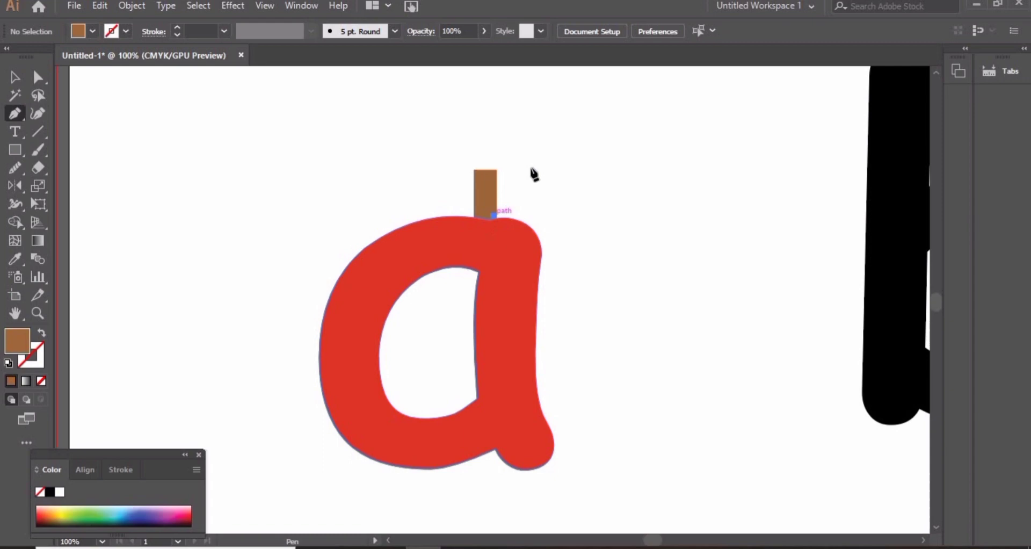
drag(623, 156, 689, 161)
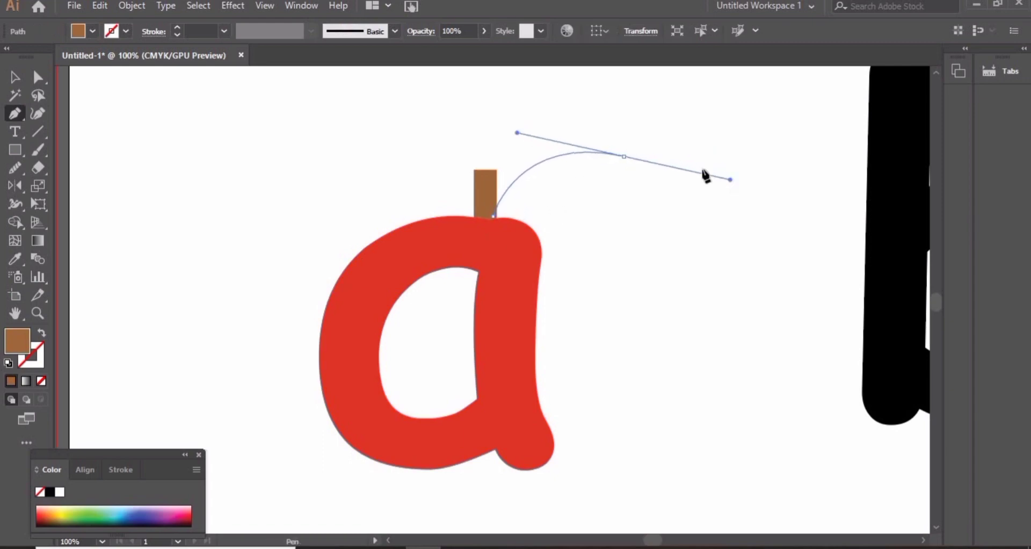
drag(624, 156, 587, 206)
key(ctrl+z)
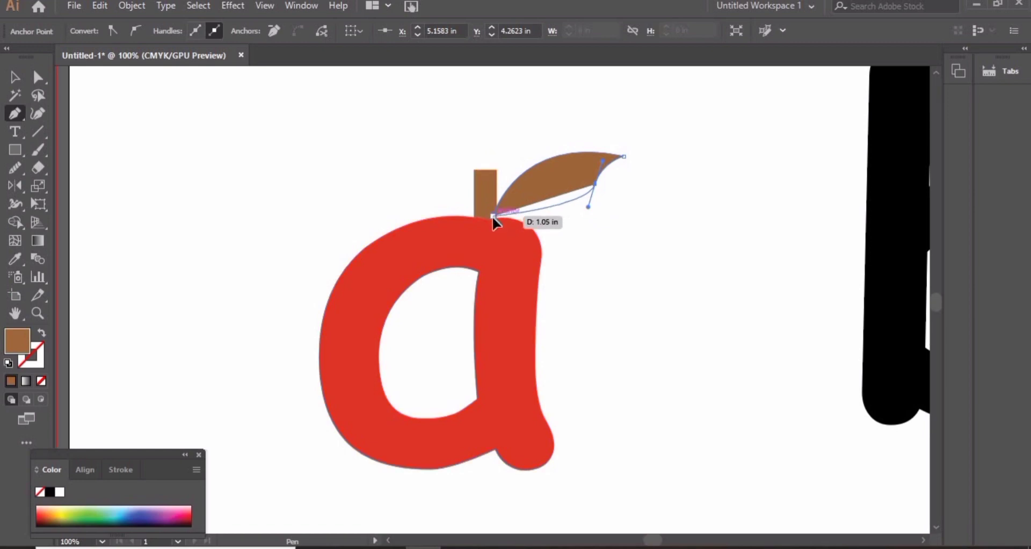
drag(494, 215, 475, 189)
key(v)
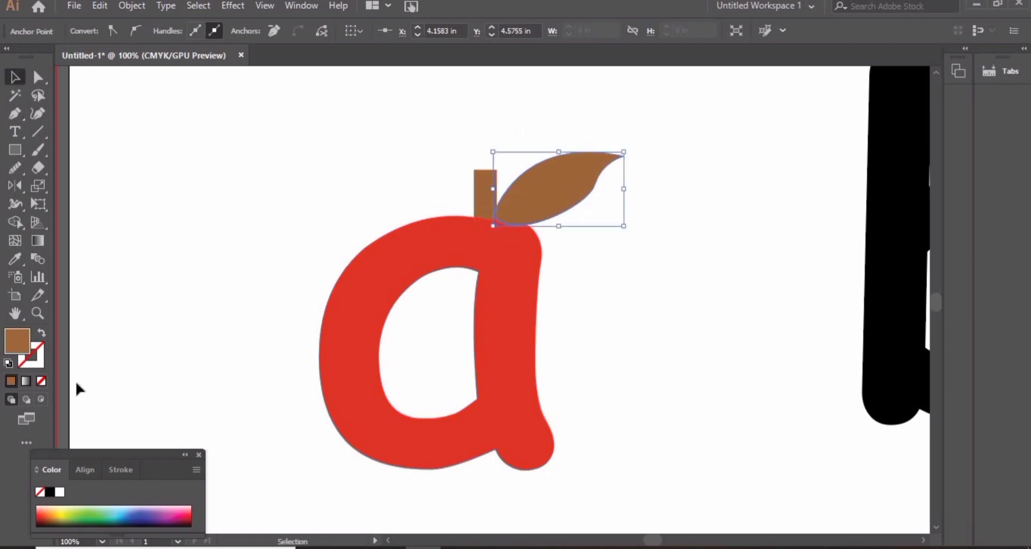
click(95, 509)
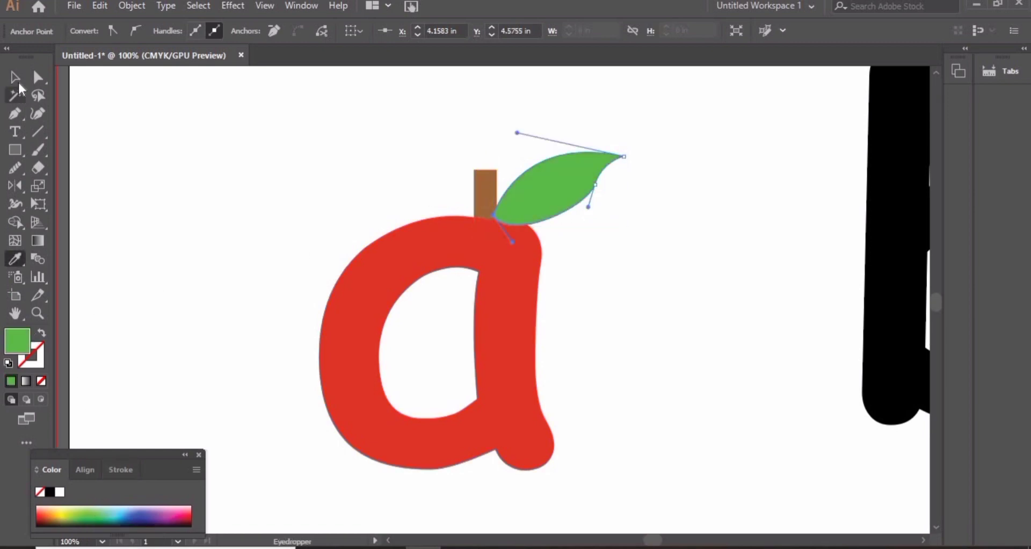
Step: Draw a curved centre vein along the leaf with the Pen tool, using no fill and a dark grey stroke
key(p)
click(502, 217)
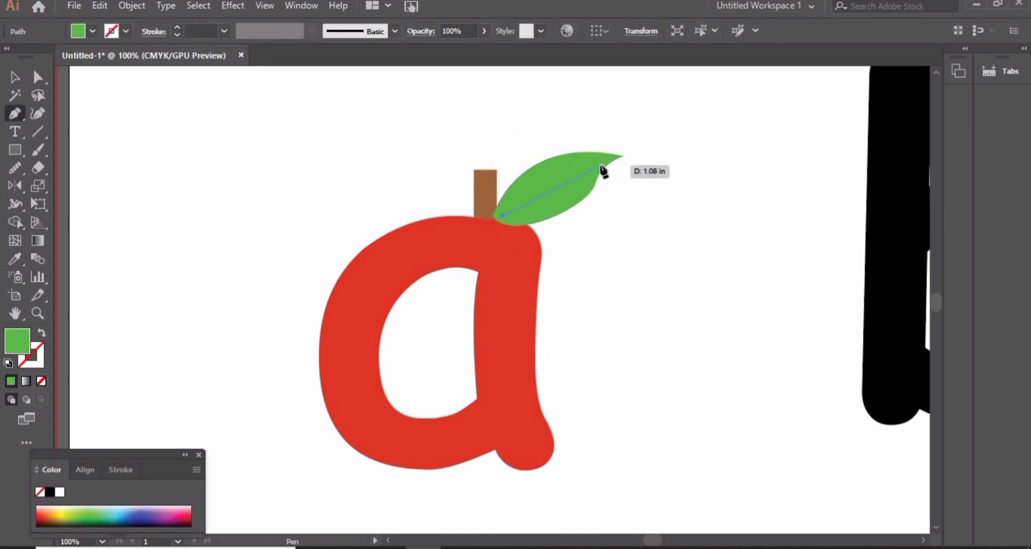
drag(601, 161, 649, 157)
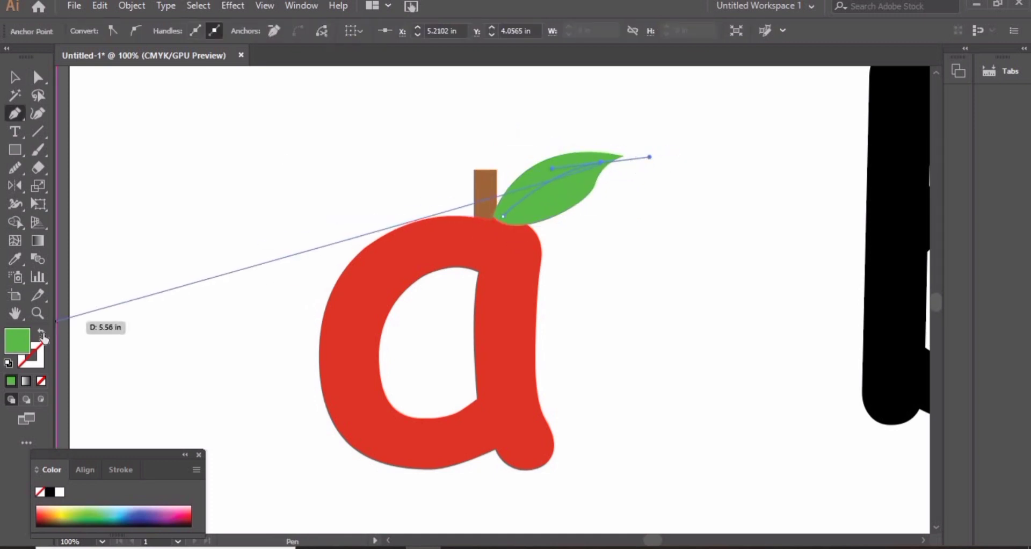
click(42, 333)
double_click(35, 357)
mouse_move(542, 307)
mouse_down()
mouse_move(548, 267)
mouse_move(539, 284)
mouse_up()
click(870, 133)
key(v)
click(669, 278)
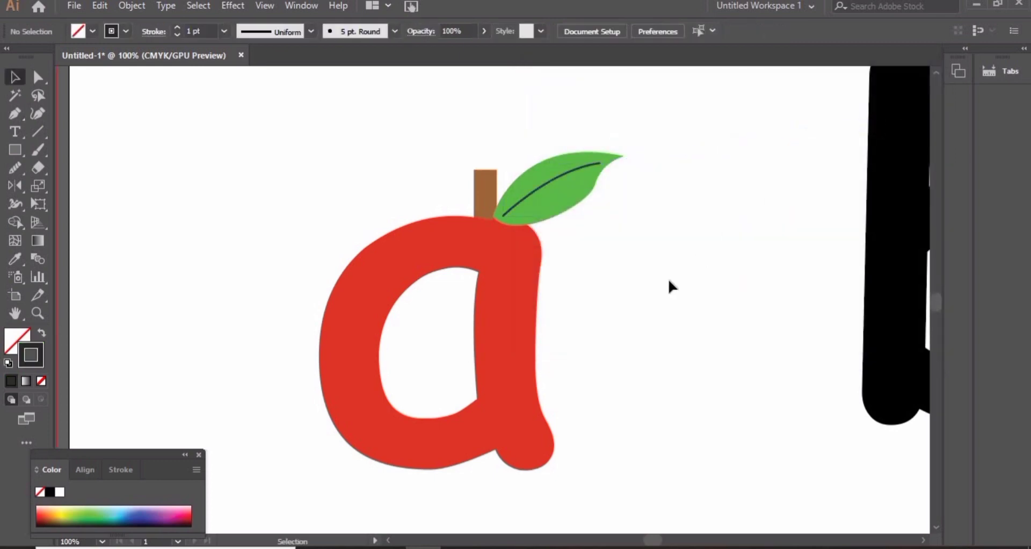
Step: Draw a V-shaped side vein on the green leaf with the Pen tool and place copies of it along the centre vein
key(p)
drag(573, 166, 570, 179)
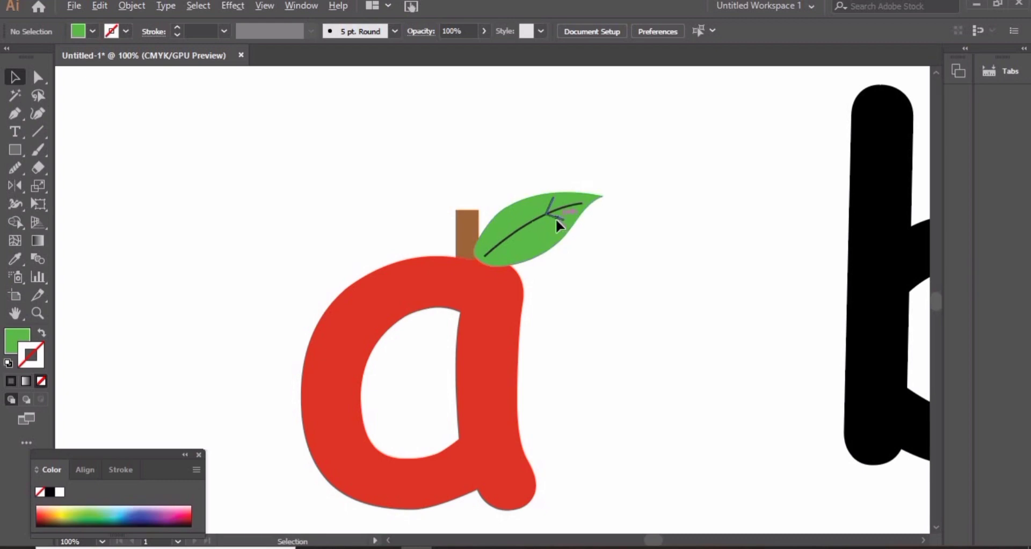
mouse_move(556, 218)
mouse_down()
mouse_move(515, 220)
mouse_move(507, 236)
mouse_move(536, 240)
mouse_move(500, 247)
mouse_move(539, 227)
mouse_up()
click(343, 202)
click(520, 236)
click(441, 236)
click(517, 230)
click(360, 162)
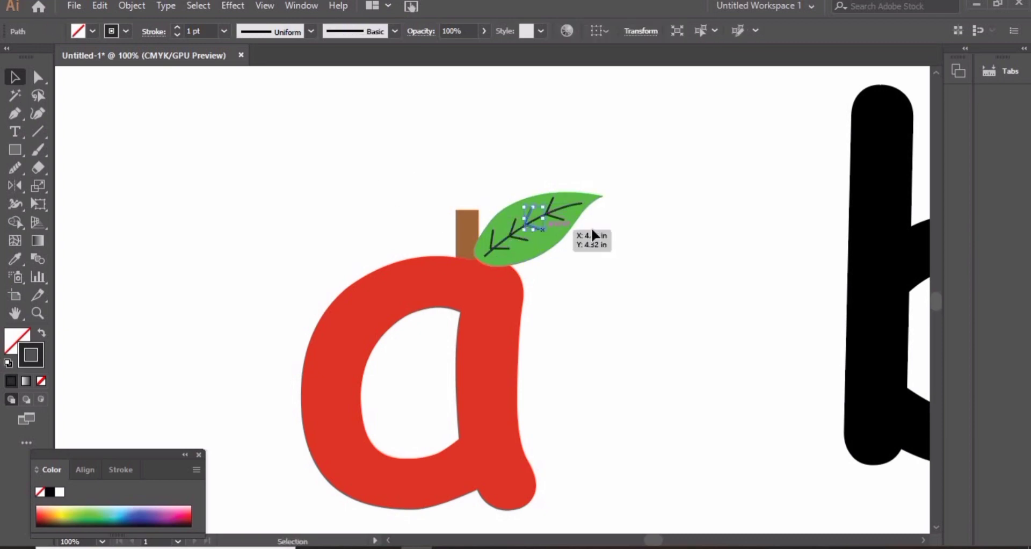
click(591, 228)
Step: Draw a tiny pointed seed shape with the Pen tool and fill it with the stem's brown using the Eyedropper
key(p)
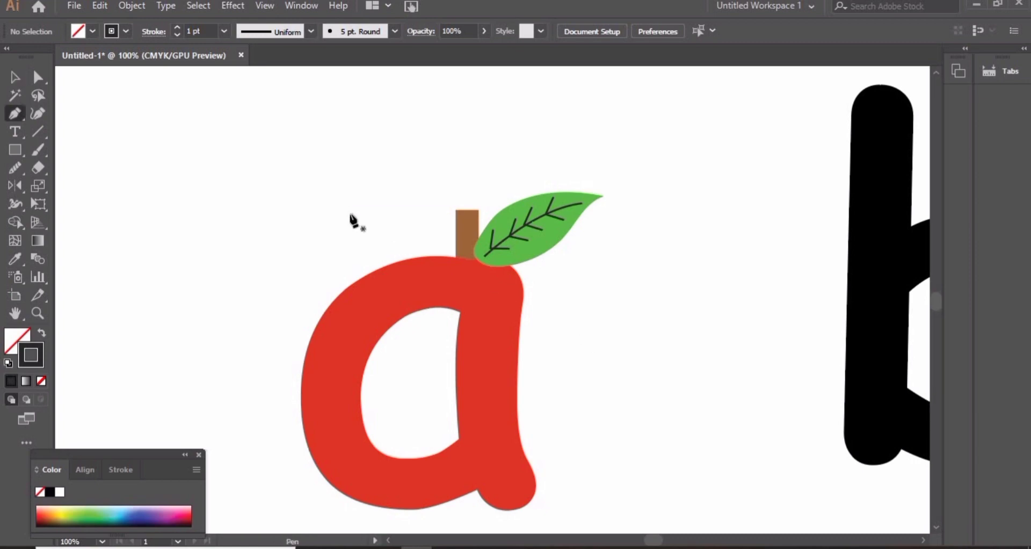
mouse_move(342, 205)
mouse_down()
mouse_move(367, 194)
mouse_move(359, 189)
mouse_move(351, 213)
mouse_up()
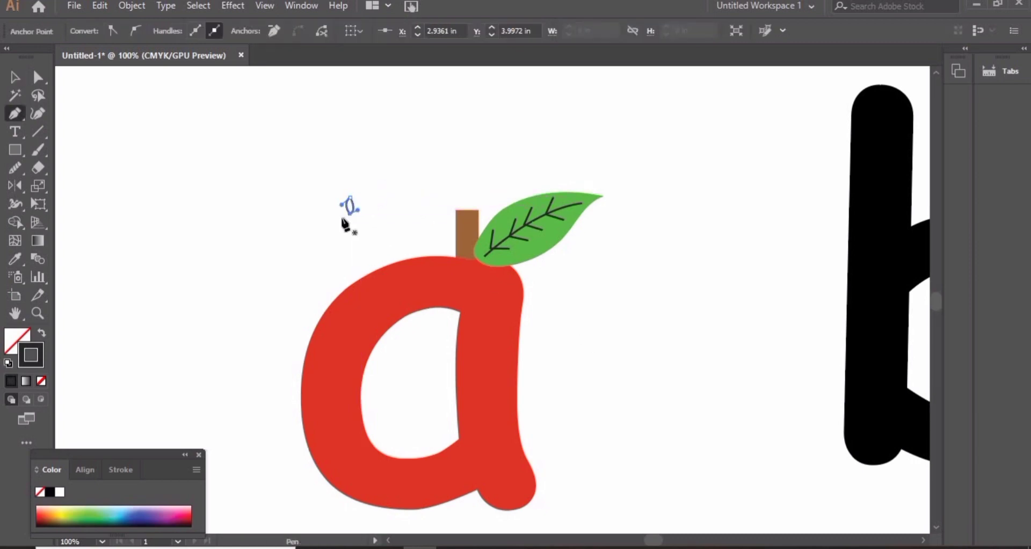
key(v)
key(i)
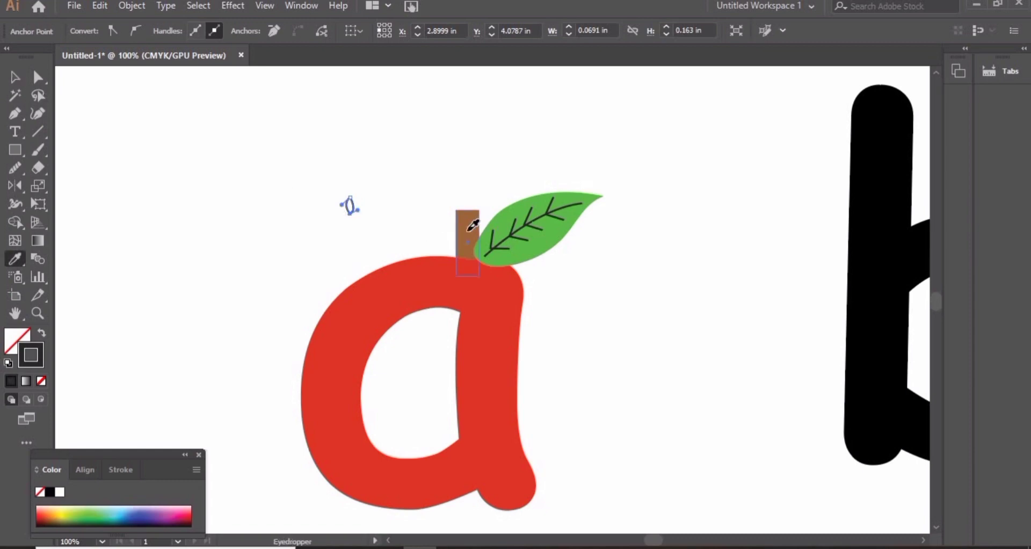
click(468, 229)
key(v)
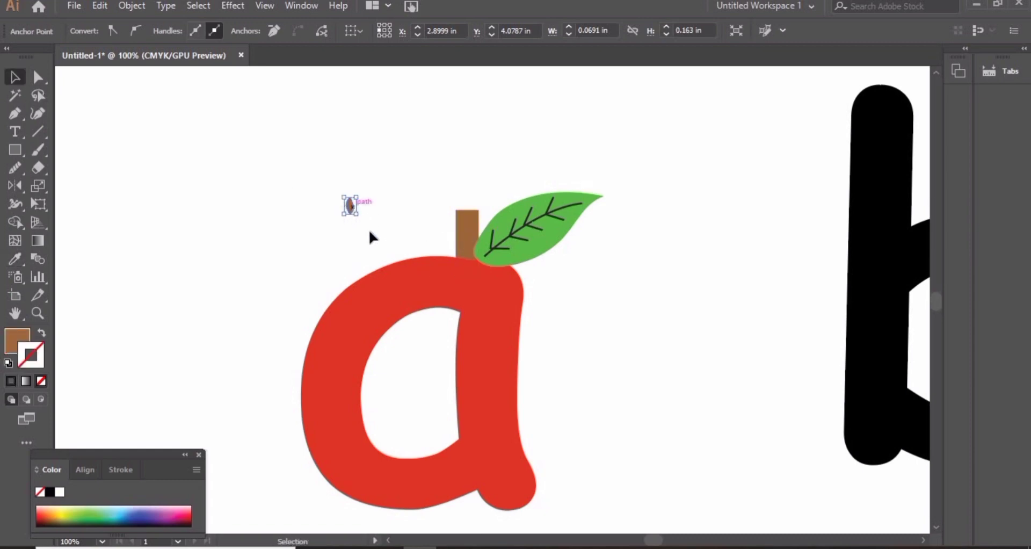
Step: Move the brown seed into the opening of the a and place rotated copies around it
drag(352, 206, 432, 391)
click(414, 379)
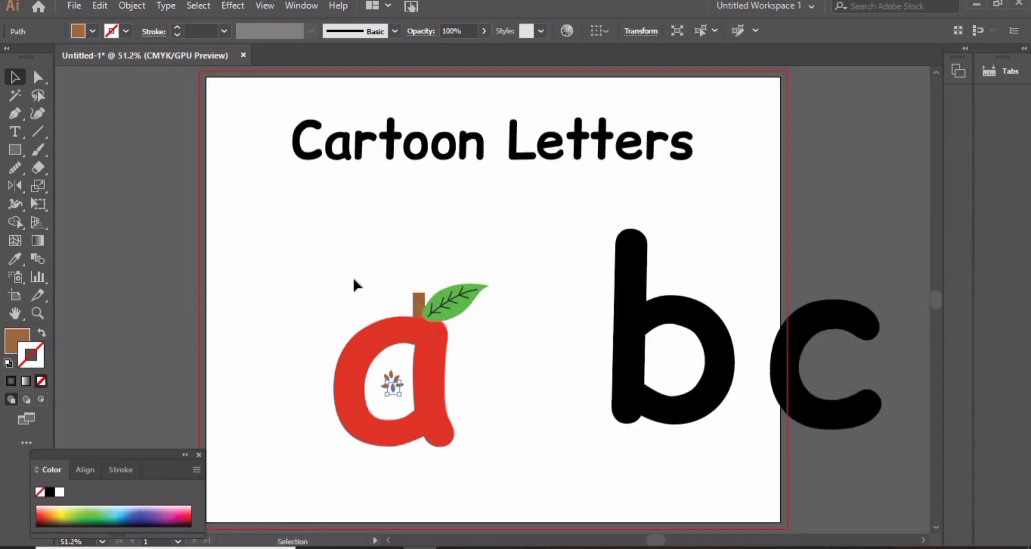
drag(404, 365, 416, 373)
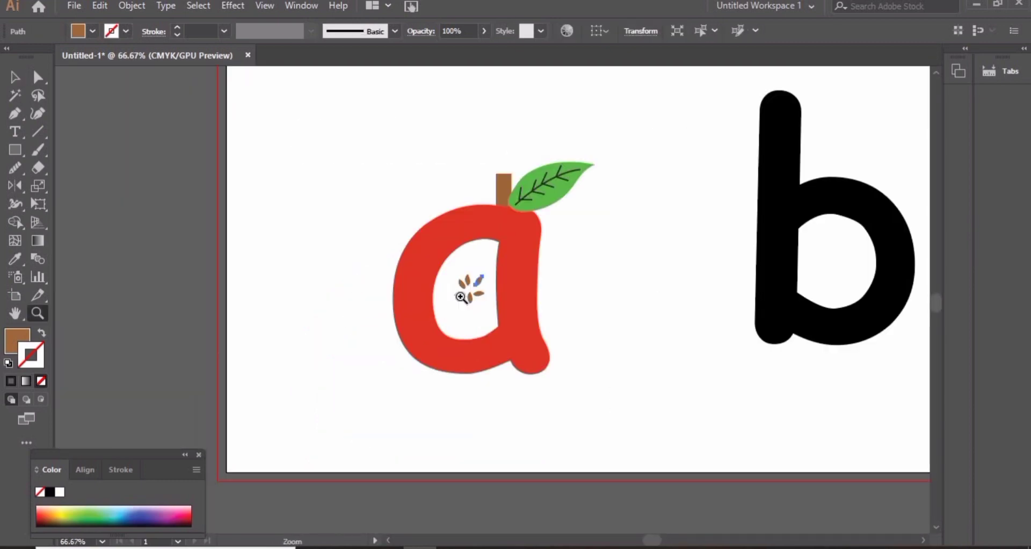
Step: Rotate and reposition the individual seeds into an even ring of six inside the a
triple_click(461, 297)
key(v)
mouse_move(575, 268)
mouse_down()
mouse_move(570, 293)
mouse_move(564, 280)
mouse_up()
mouse_move(530, 263)
mouse_down()
mouse_move(529, 272)
mouse_move(545, 272)
mouse_up()
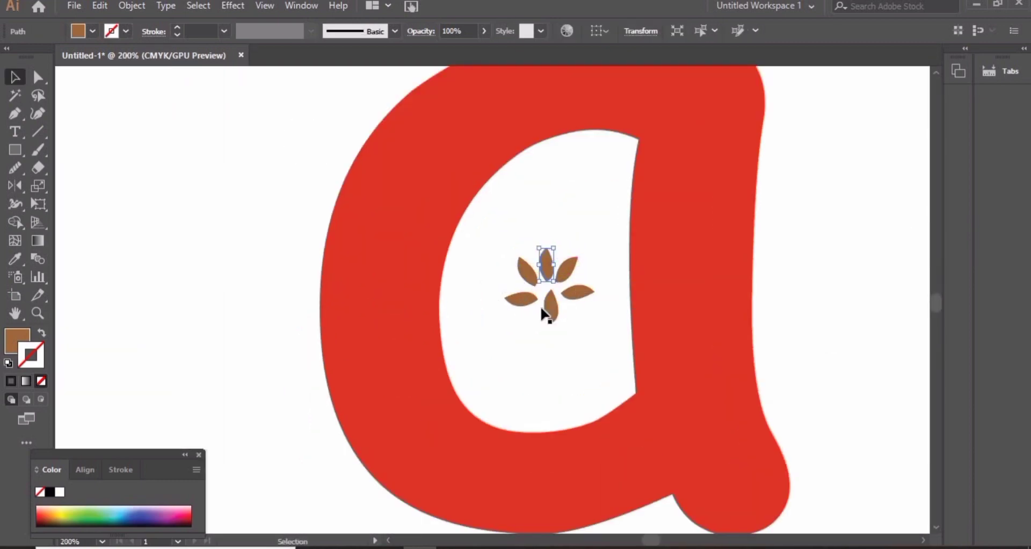
drag(546, 310, 573, 292)
drag(594, 295, 594, 300)
click(521, 298)
drag(498, 302, 560, 297)
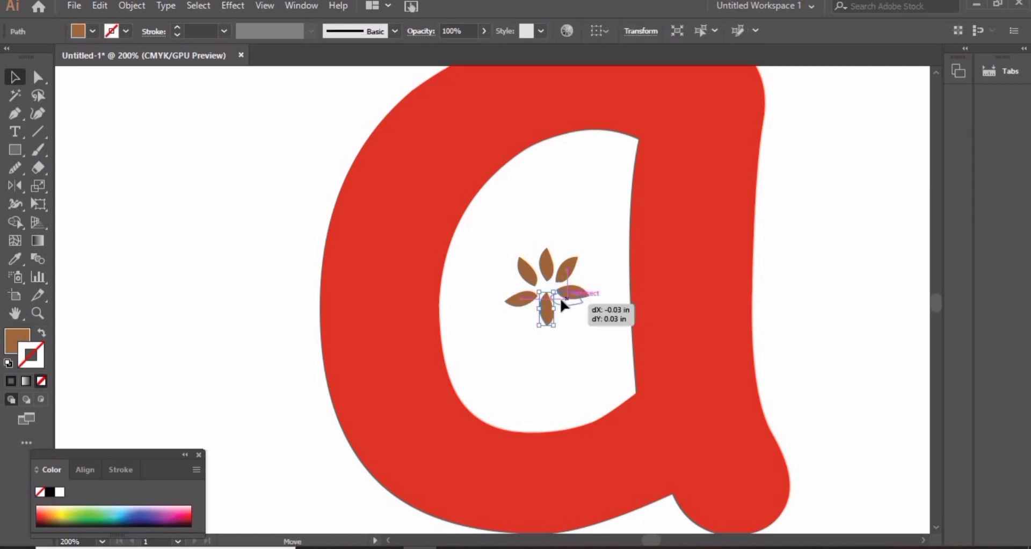
Step: Tilt the seeds and move them closer together into a compact cluster in the centre of the a
key(ctrl+0)
click(314, 285)
click(391, 383)
click(476, 326)
click(518, 257)
click(497, 336)
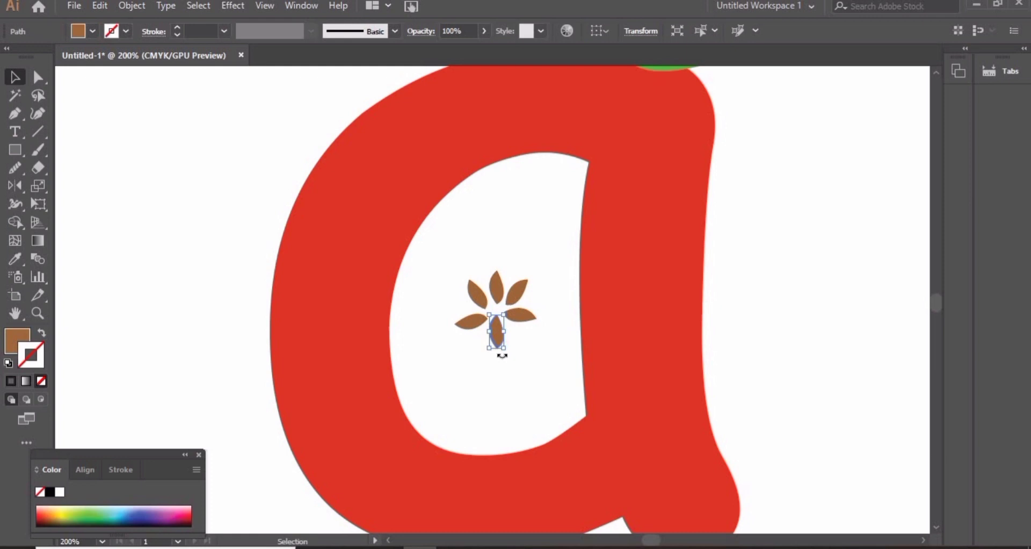
drag(502, 353, 514, 346)
click(518, 320)
drag(529, 338, 531, 334)
drag(467, 326, 483, 305)
mouse_move(470, 291)
mouse_down()
mouse_move(447, 294)
mouse_move(460, 323)
mouse_move(481, 292)
mouse_move(476, 300)
mouse_up()
drag(515, 294, 465, 286)
key(ctrl+0)
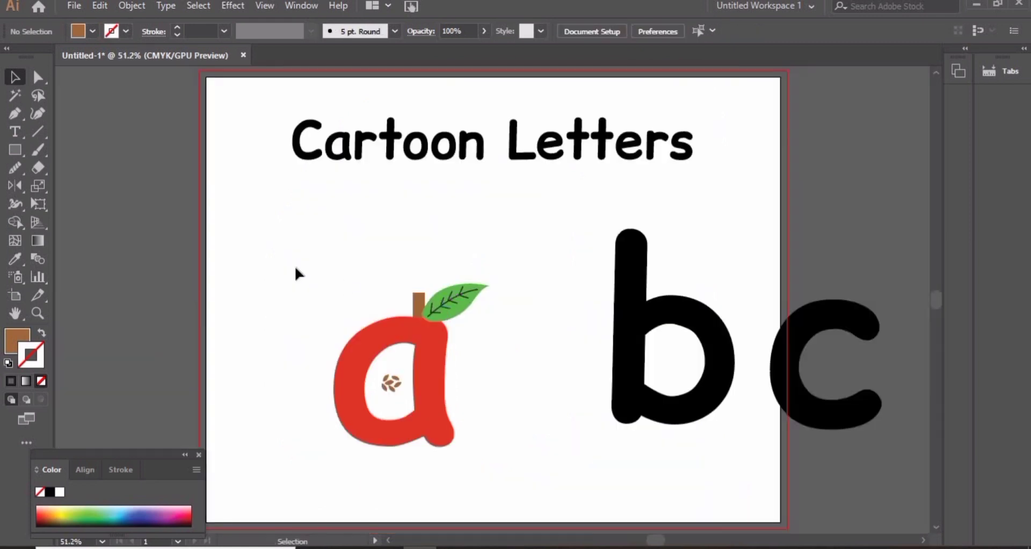
Step: Group all parts of the apple letter, move the group toward the page's left edge and shift the b toward the middle
drag(294, 264, 513, 485)
key(ctrl+g)
drag(449, 383, 297, 367)
drag(719, 388, 561, 398)
Step: Draw a thin horizontal black rectangle across the upper stem of the b
key(ctrl+space)
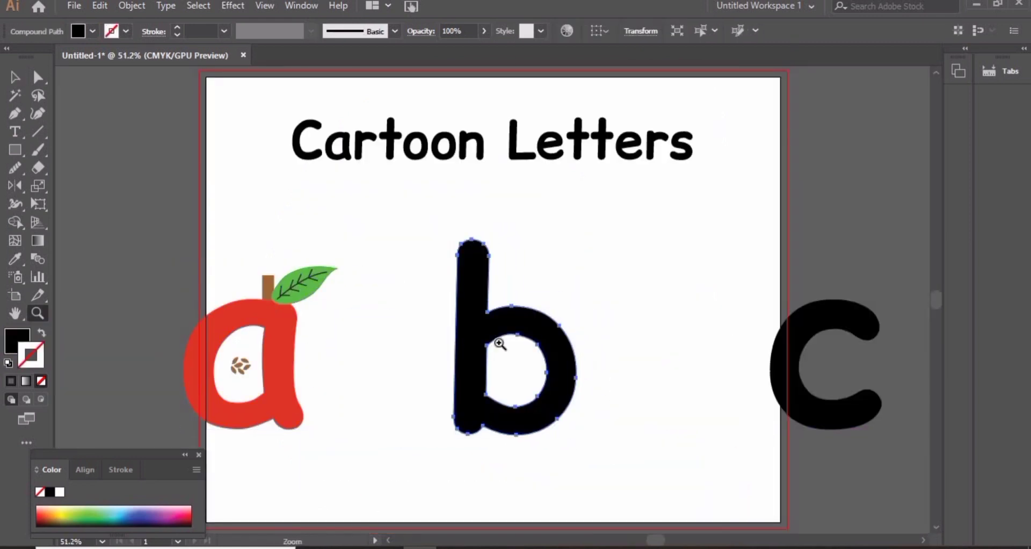
ctrl+click(500, 341)
click(498, 343)
key(m)
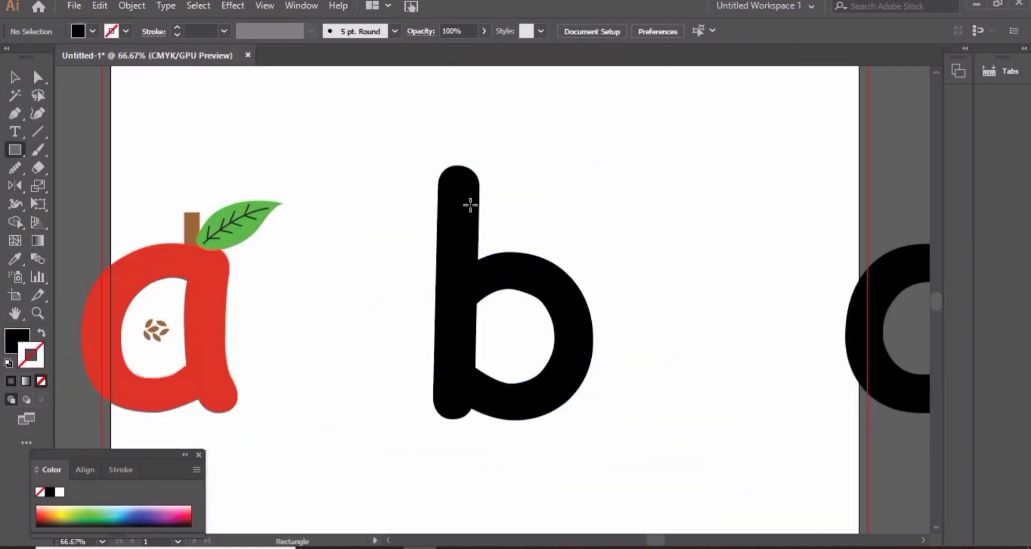
drag(387, 191, 525, 208)
Step: Fill the letter b with yellow
click(16, 78)
click(455, 268)
double_click(20, 336)
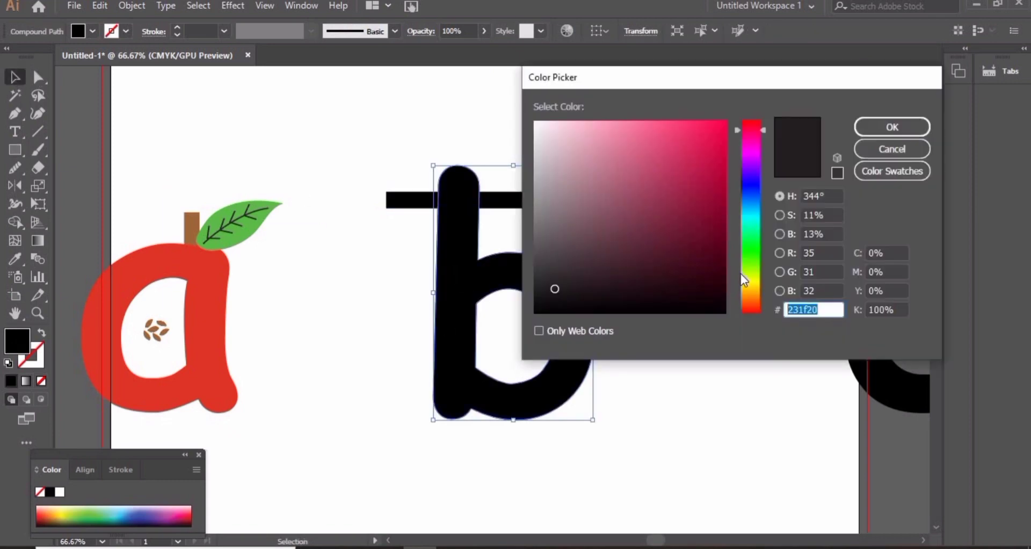
click(749, 282)
click(689, 161)
click(879, 130)
click(64, 515)
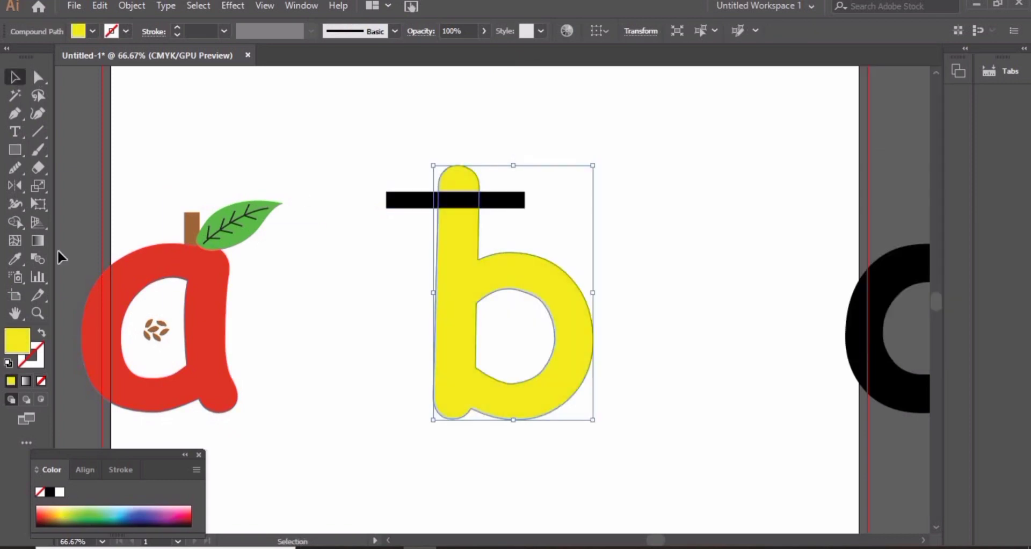
Step: Copy the black stripe down the height of the b to make eight stripes and distribute them evenly by their vertical centres
click(169, 143)
drag(421, 207, 424, 207)
drag(424, 208, 424, 234)
drag(424, 234, 424, 265)
drag(423, 262, 423, 328)
drag(423, 328, 423, 358)
drag(423, 359, 422, 414)
drag(402, 180, 412, 436)
click(599, 30)
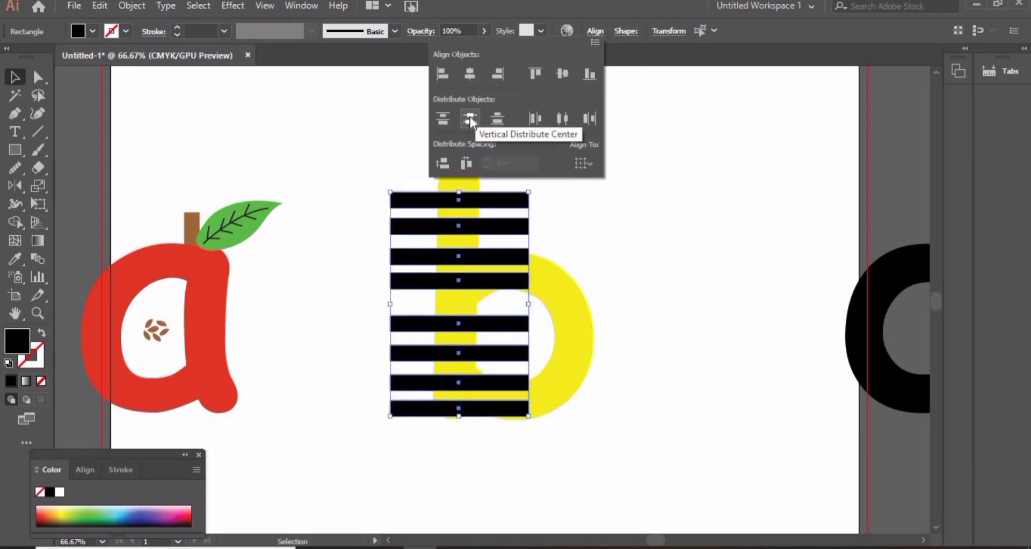
click(473, 119)
Step: Widen the eight stripes to cover the full width of the b and shift them slightly upward
drag(528, 303, 598, 304)
drag(389, 303, 375, 303)
drag(471, 235, 477, 223)
shift+click(532, 382)
Step: Bring the yellow b in front of the black stripes
click(468, 172)
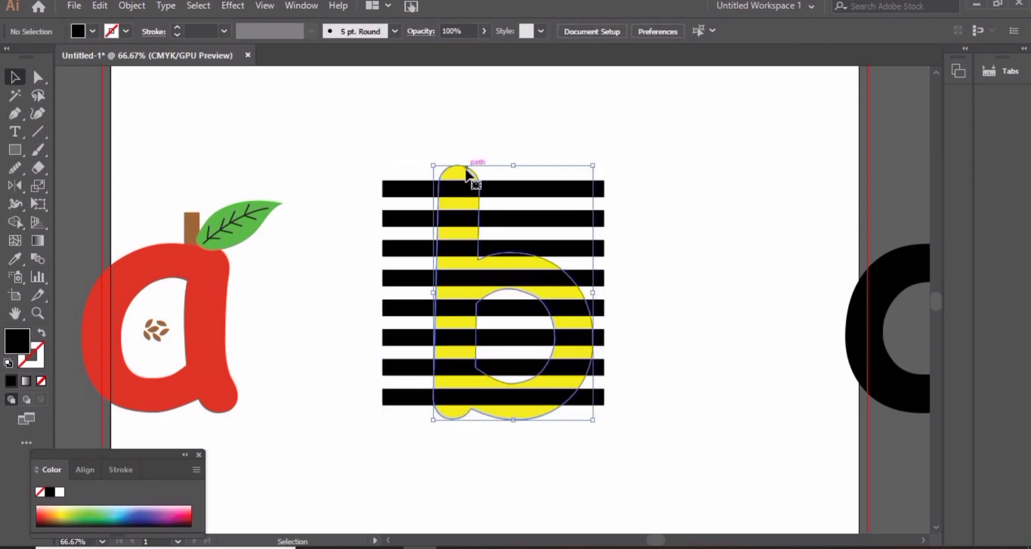
right_click(466, 170)
mouse_move(591, 321)
click(719, 320)
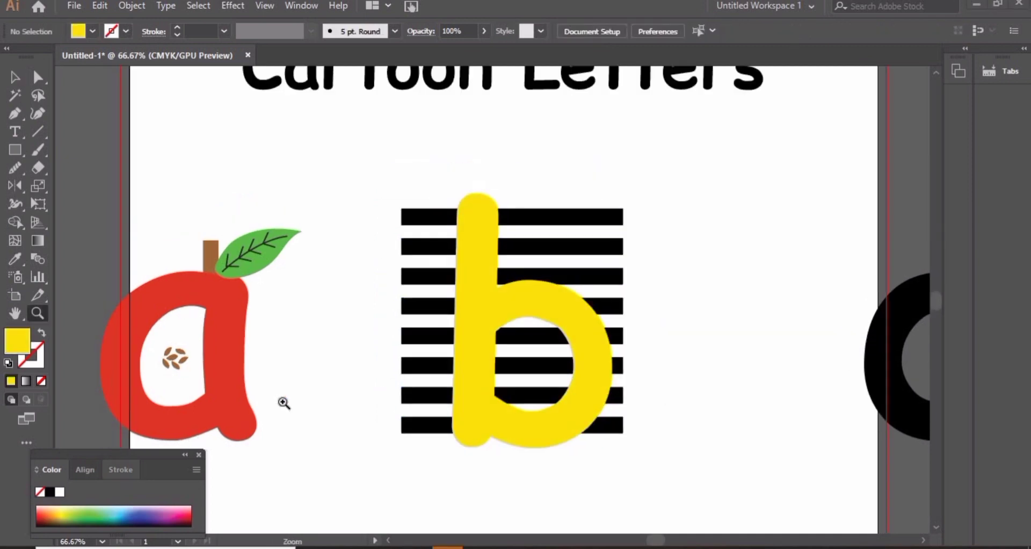
Step: Paste a copy of the yellow b in front and use it as a clipping mask for the black stripes
click(483, 334)
key(v)
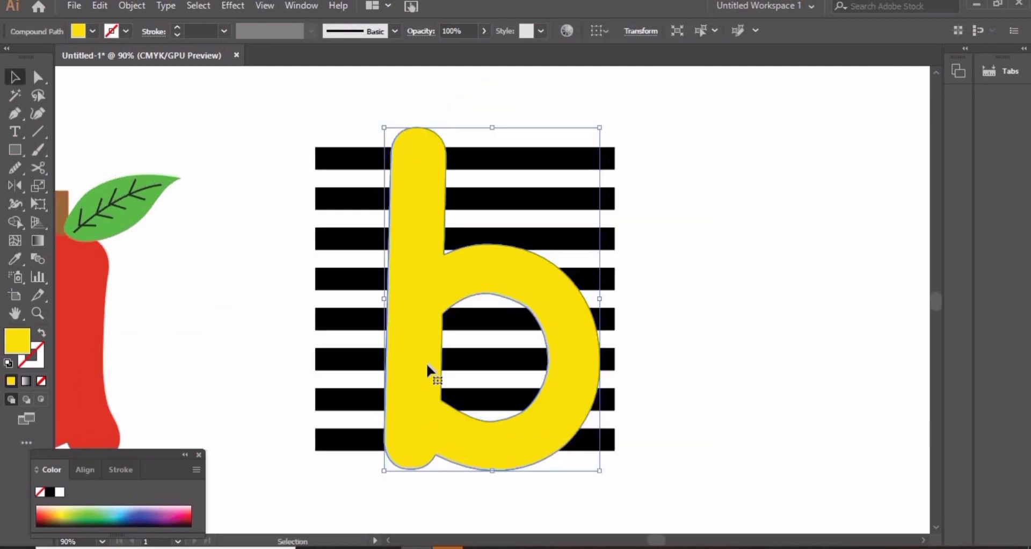
key(ctrl+f)
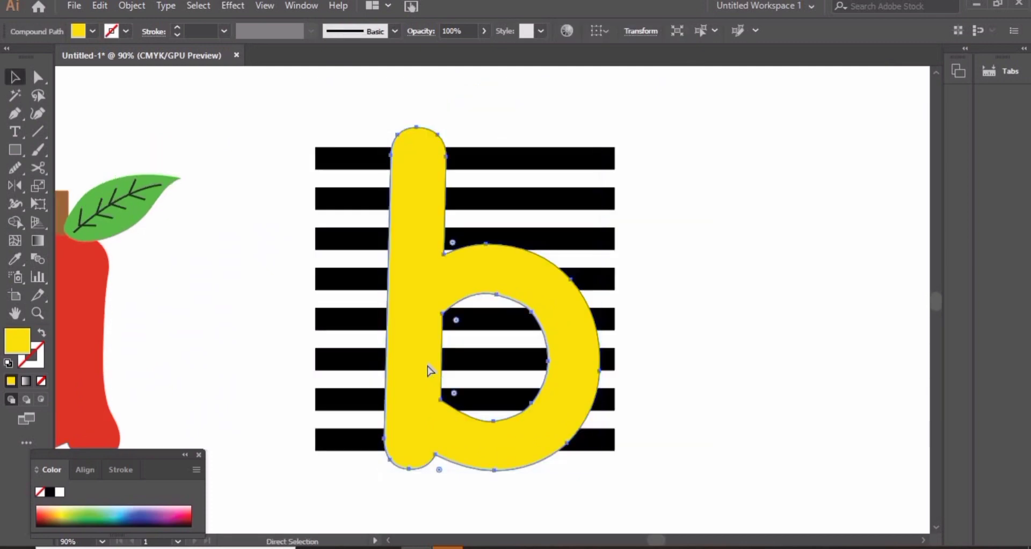
click(426, 363)
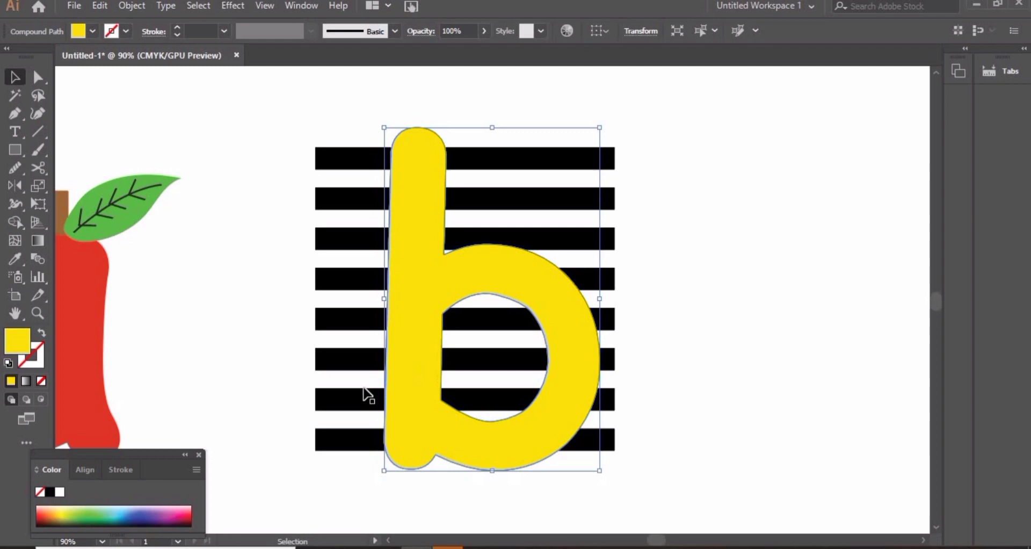
click(272, 398)
click(407, 455)
drag(270, 127, 363, 458)
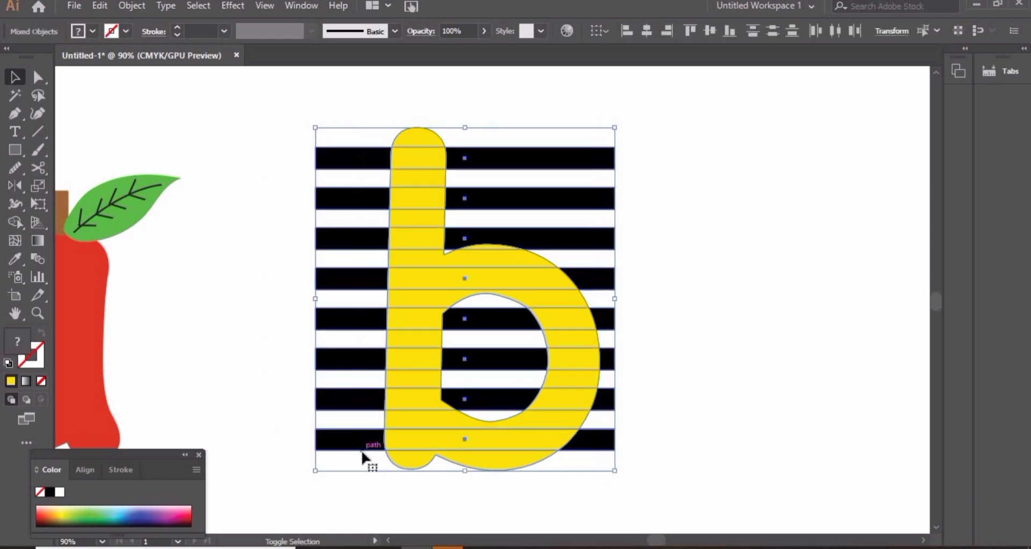
key(ctrl+7)
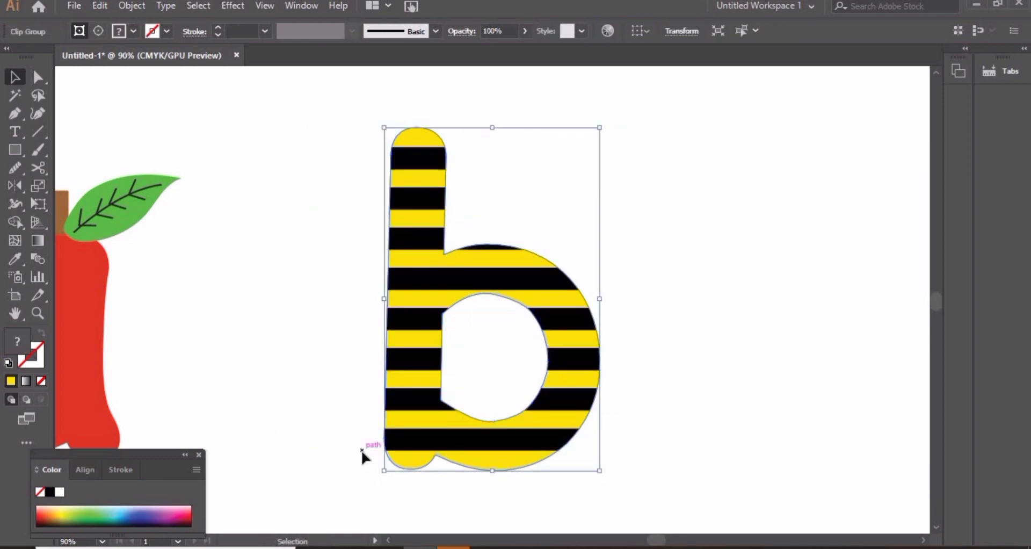
click(331, 455)
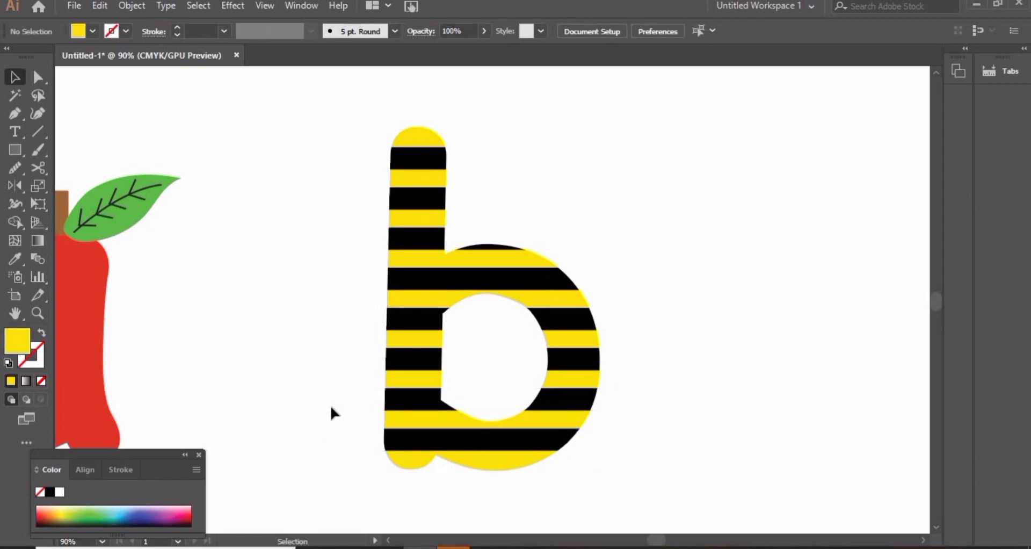
Step: Draw a closed two-lobed wing attached to the left side of the b's upper stem with the Pen tool
key(p)
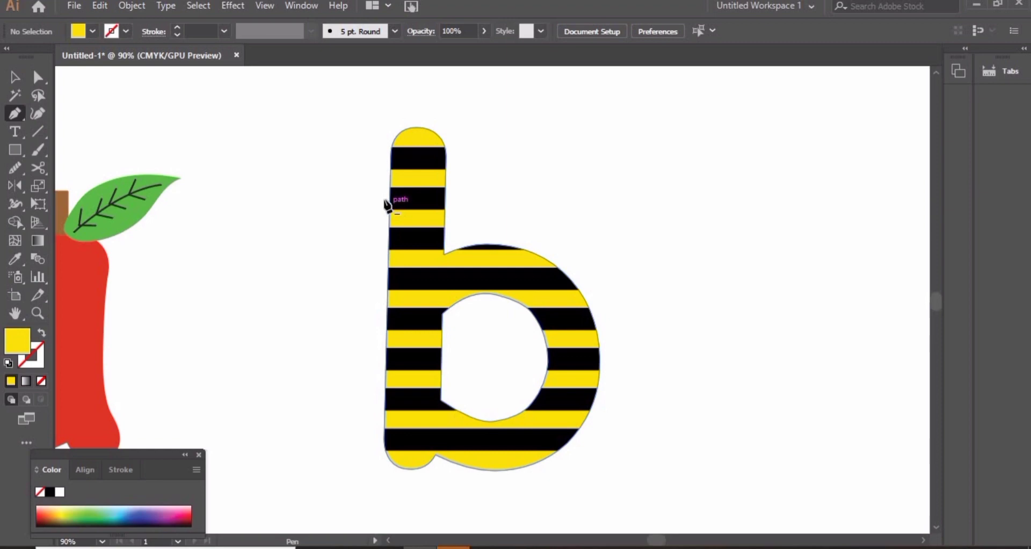
click(388, 206)
mouse_move(325, 174)
mouse_down()
mouse_move(307, 264)
mouse_move(297, 265)
mouse_up()
drag(389, 242, 423, 188)
click(389, 242)
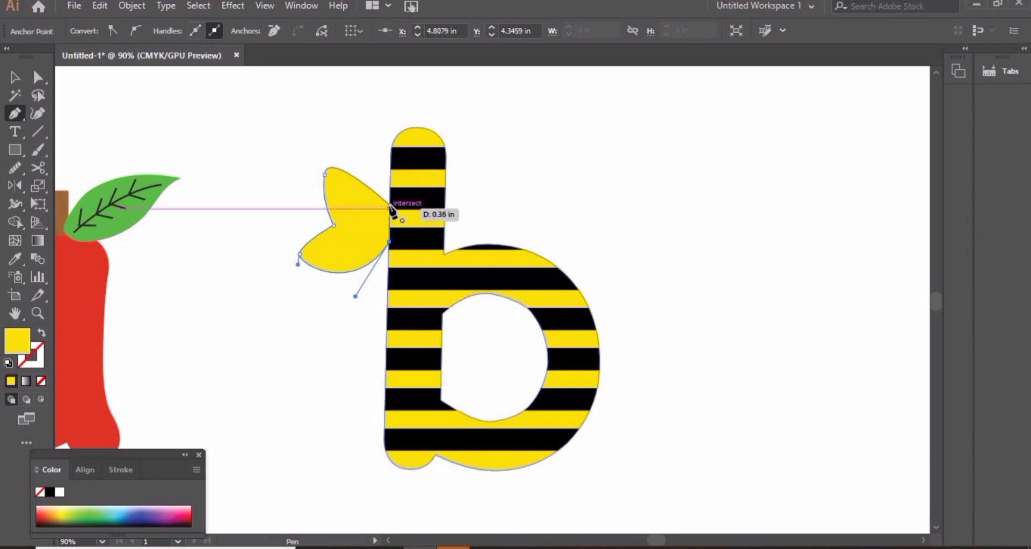
click(390, 209)
Step: Smooth the wing's outline with the Smooth tool and pull the notch between its lobes further inward
key(n)
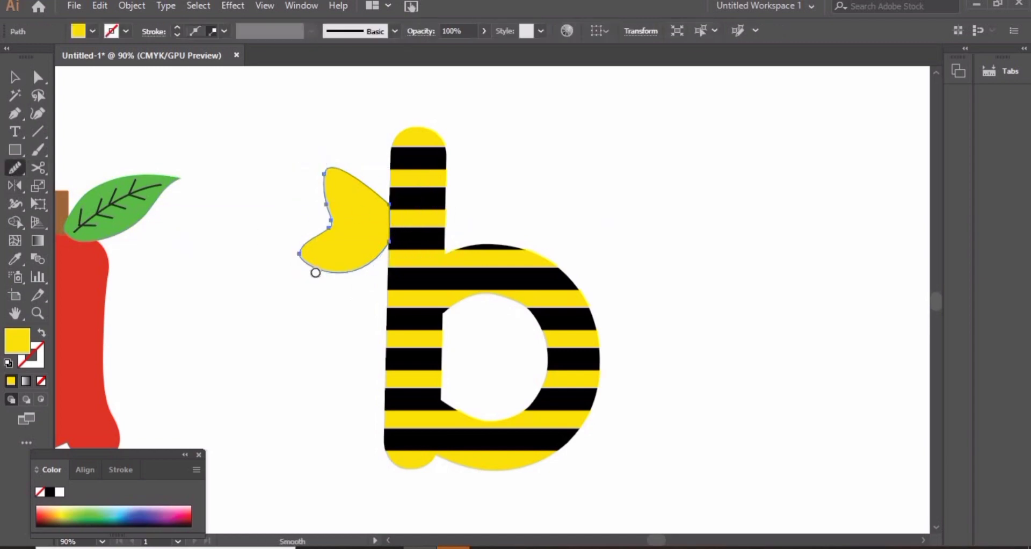
key(a)
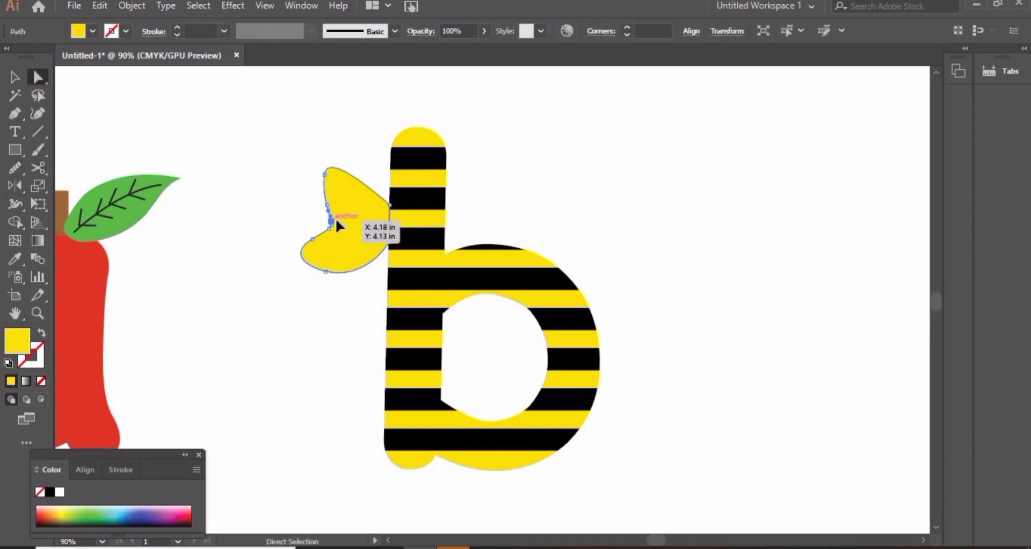
drag(336, 221, 344, 213)
click(15, 168)
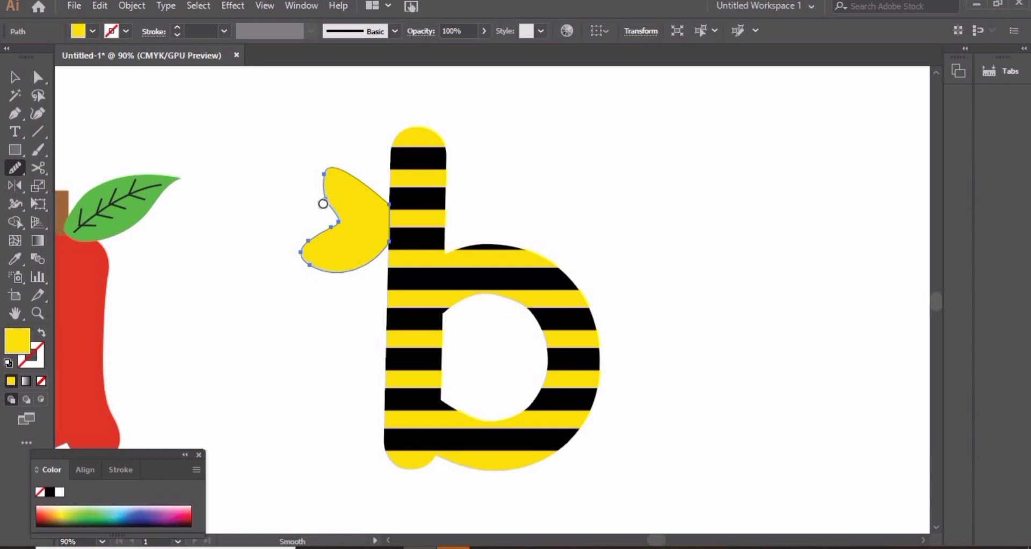
Step: Duplicate the wing slightly below the original and fill both wings with light blue
key(v)
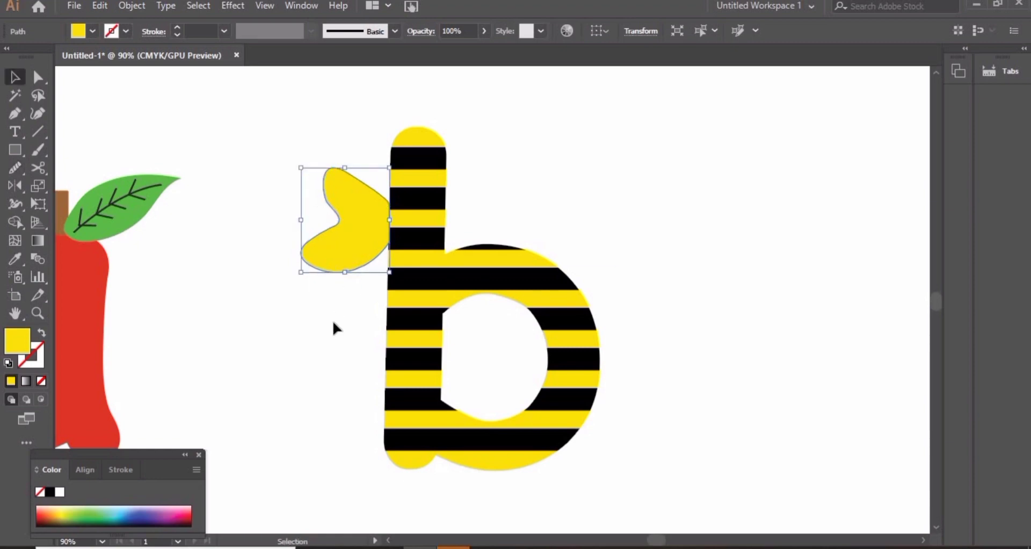
drag(339, 256, 339, 280)
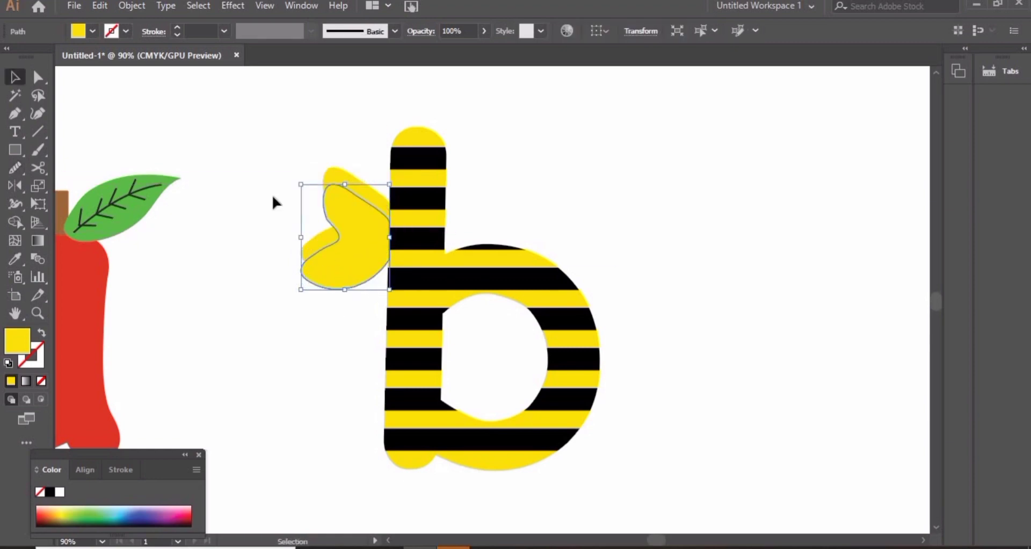
click(127, 505)
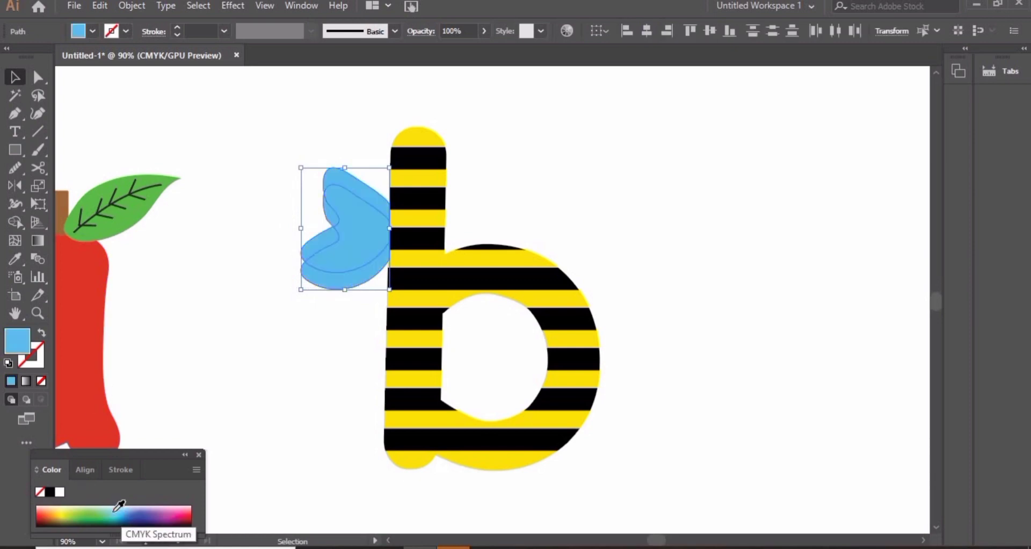
Step: Give both wings a blue stroke
double_click(42, 352)
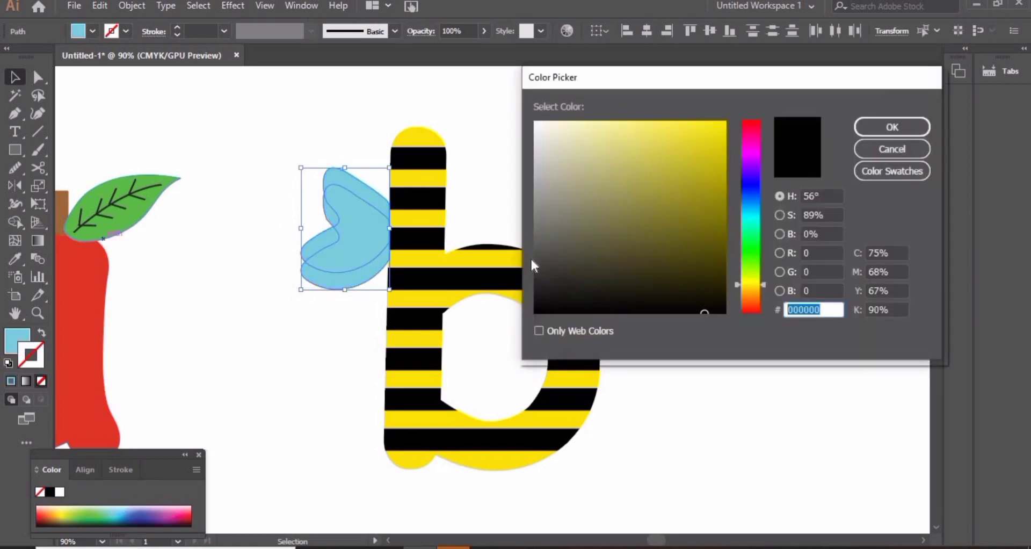
click(757, 188)
click(642, 204)
click(892, 126)
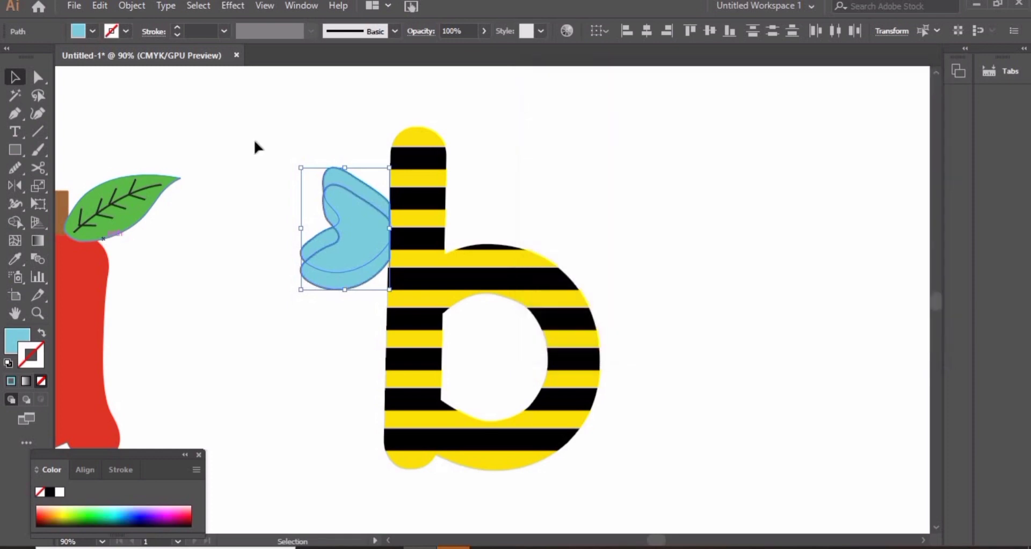
Step: Draw a curved central vein with the Pen tool from the front wing's lower lobe past the stem side into its upper lobe
click(188, 265)
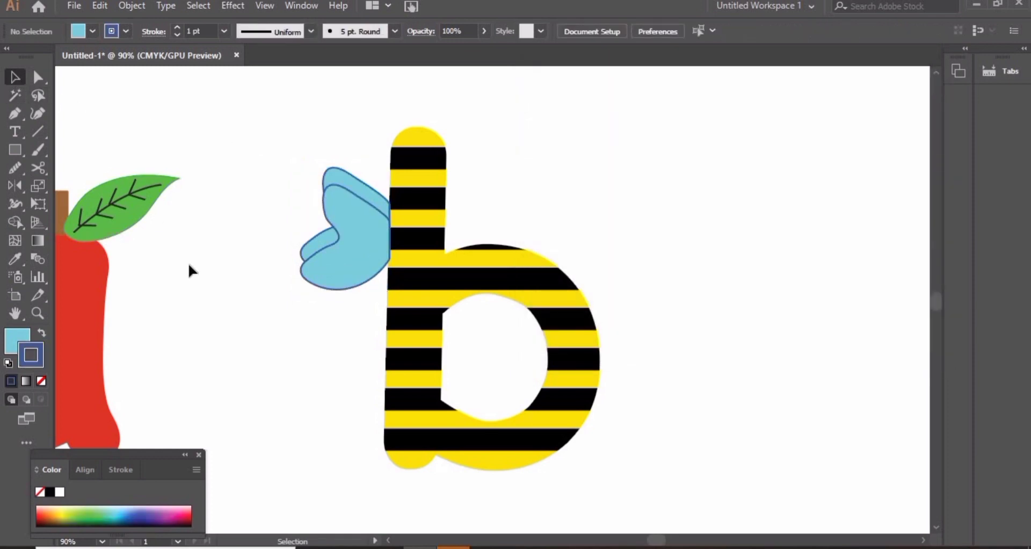
key(p)
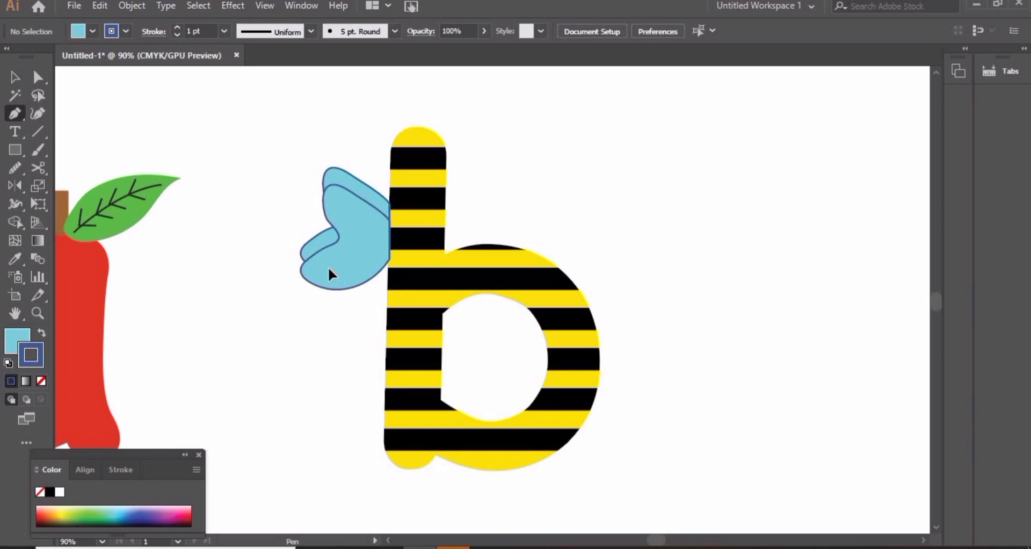
click(329, 269)
drag(383, 242, 405, 214)
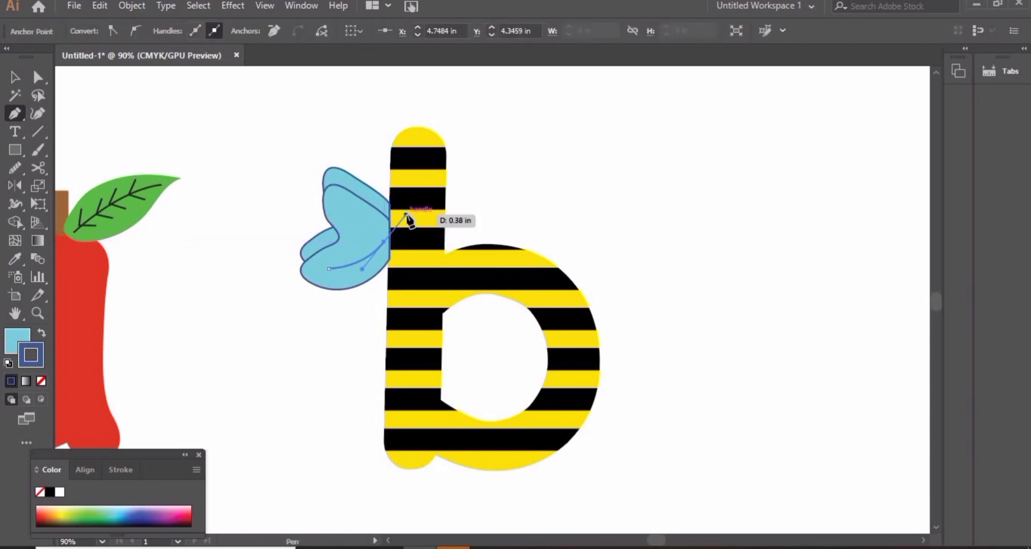
click(383, 241)
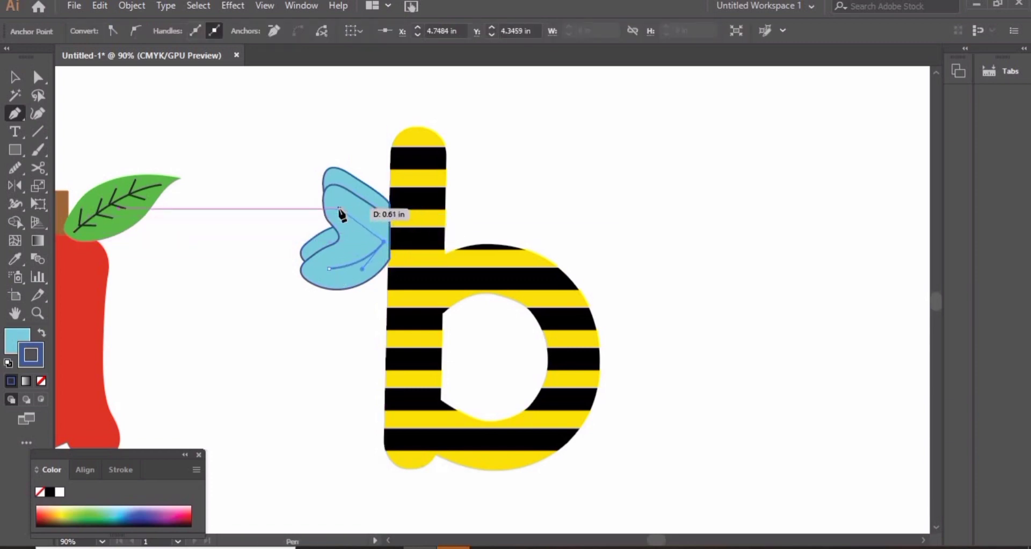
drag(300, 198, 295, 193)
key(v)
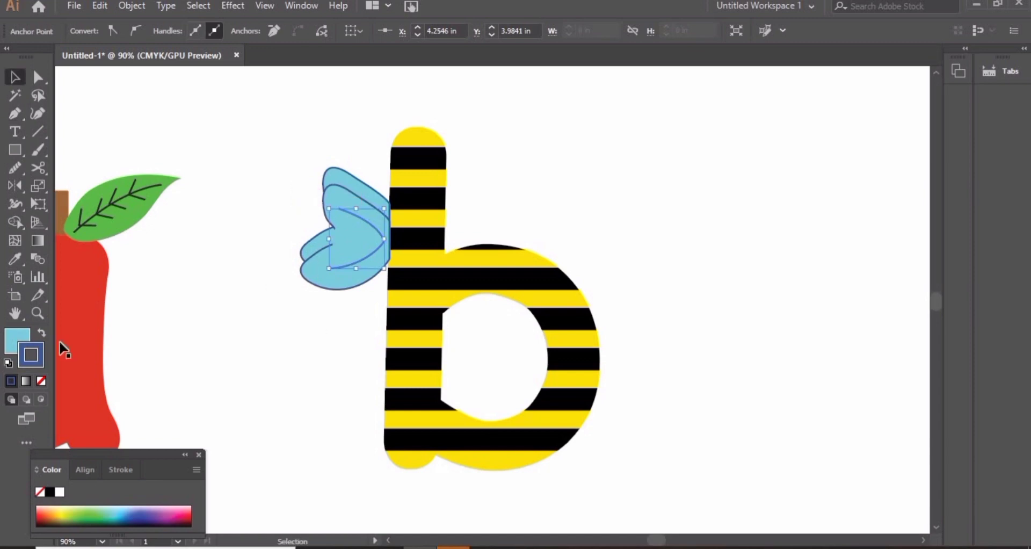
Step: Remove the central vein's fill and set its stroke to black, hex 231f20
click(42, 382)
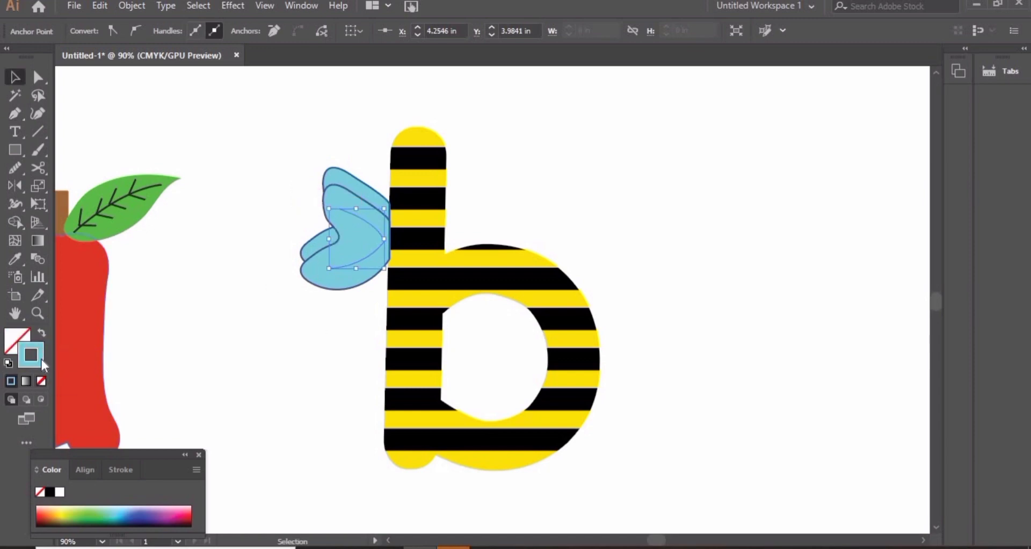
double_click(41, 360)
text(231f20)
click(892, 124)
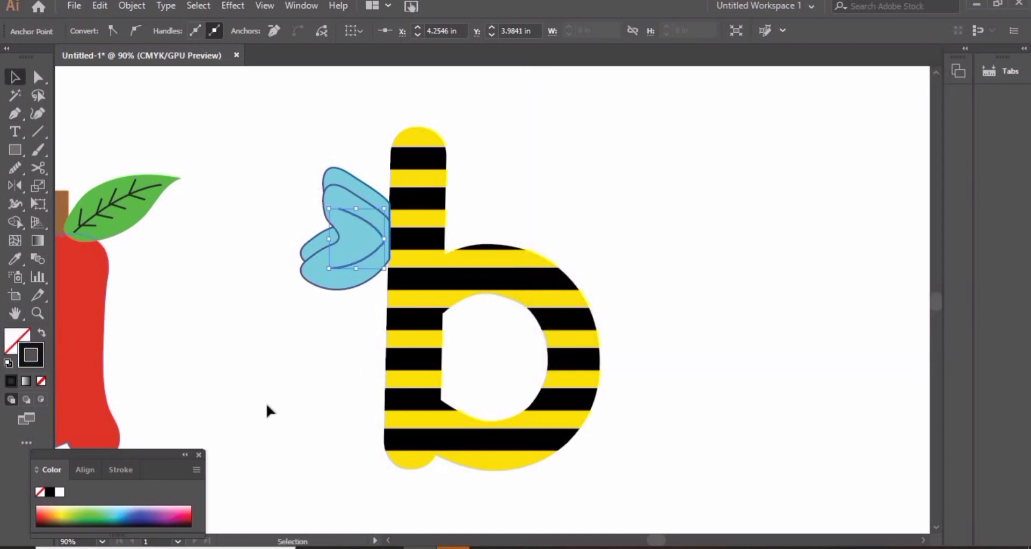
click(267, 404)
Step: Draw a small V-shaped side vein with the Pen tool, meeting at the central vein in the wing's upper lobe
key(p)
click(355, 199)
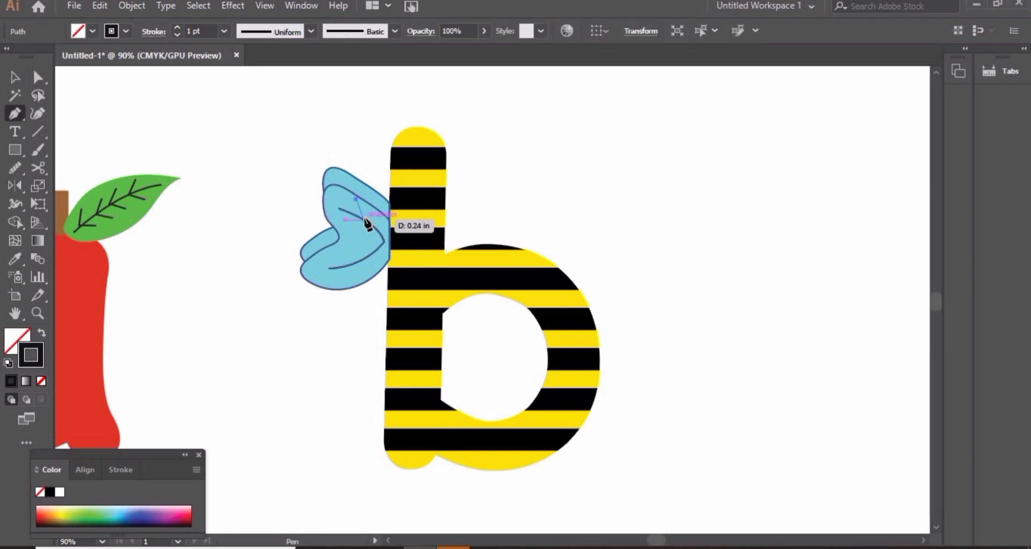
click(364, 219)
click(345, 220)
key(v)
click(247, 256)
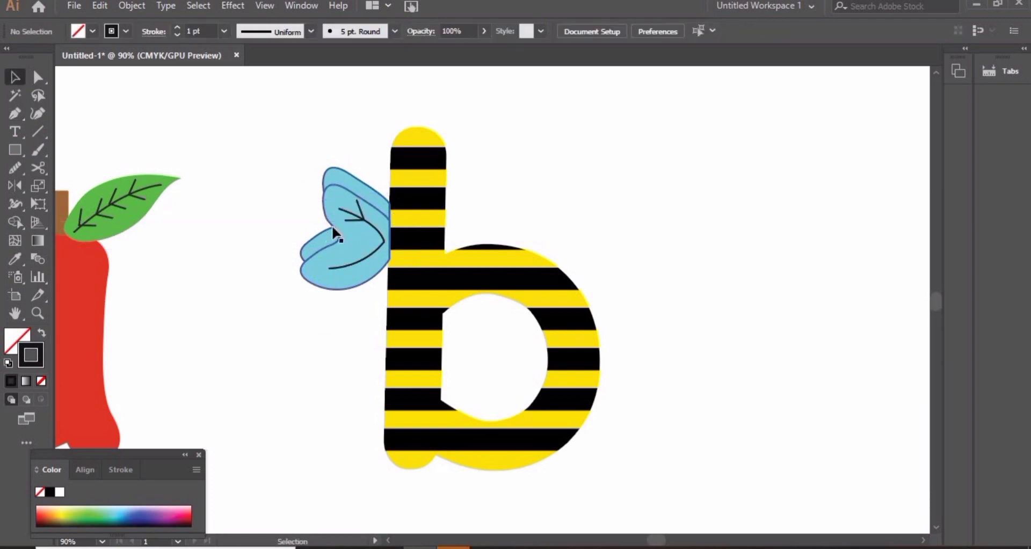
Step: Duplicate the V-shaped side vein along the central vein in both wing lobes, rotating the copies to follow its direction
click(352, 221)
click(353, 221)
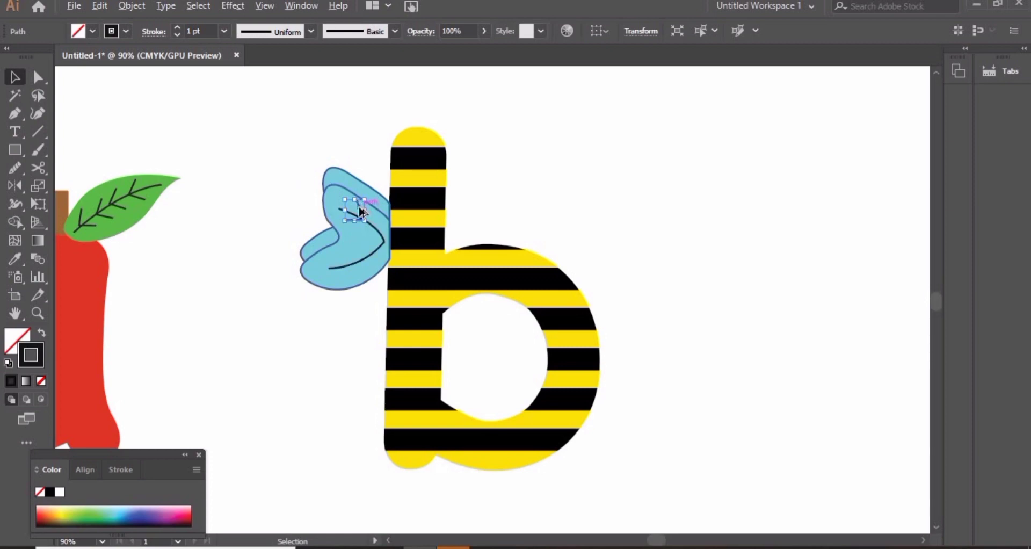
drag(362, 212, 414, 277)
click(339, 298)
drag(356, 250, 357, 261)
click(370, 266)
drag(359, 256, 334, 275)
click(349, 282)
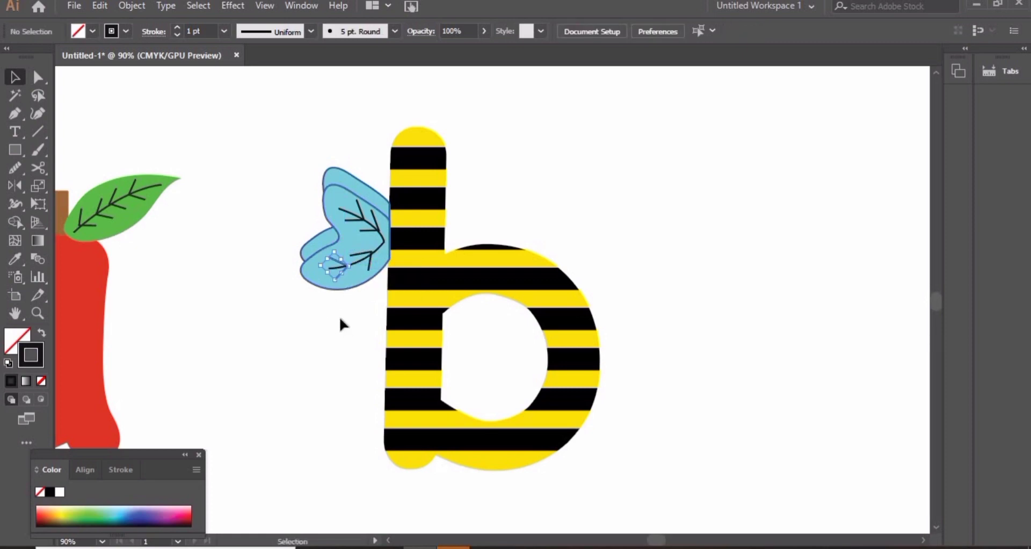
Step: Rotate and reposition the lower lobe's side vein nearest the stem so it branches neatly from the central vein
click(340, 318)
click(369, 271)
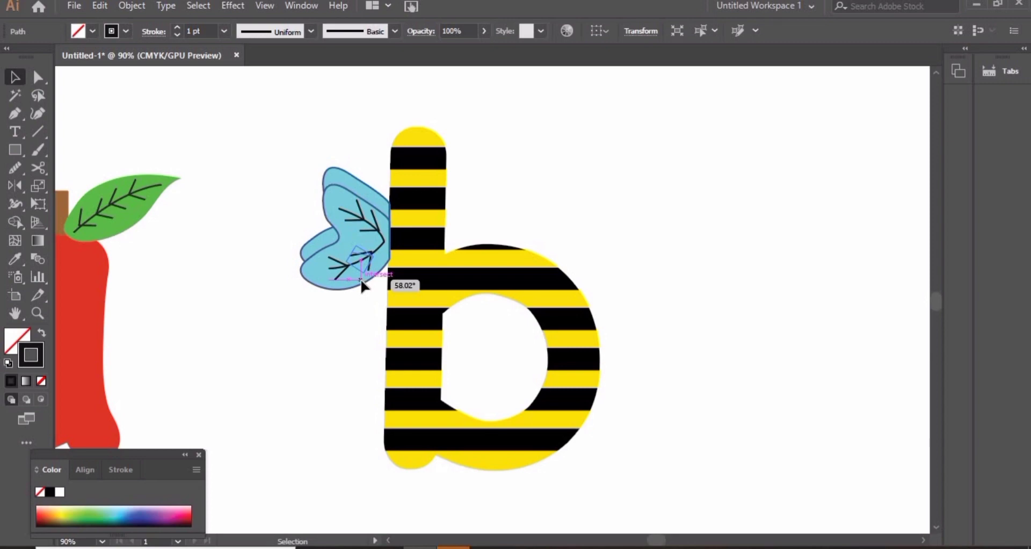
click(354, 352)
drag(367, 277, 365, 270)
click(364, 311)
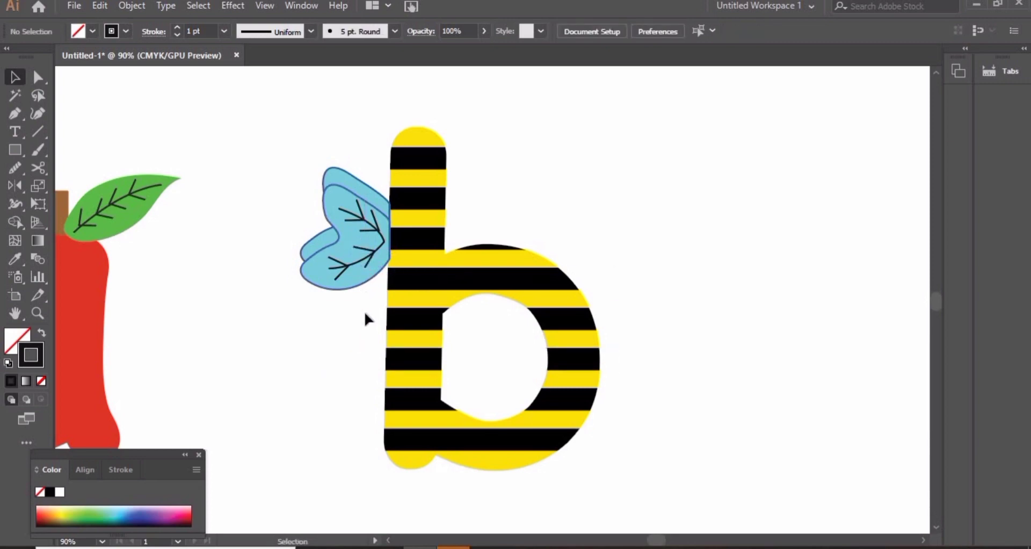
Step: Draw a round white eye with black outline and black pupil on top of the b's bowl, and duplicate it alongside
key(p)
key(l)
mouse_move(491, 231)
mouse_down()
mouse_move(514, 253)
mouse_move(528, 244)
mouse_move(506, 203)
mouse_move(501, 240)
mouse_up()
key(v)
click(513, 211)
key(l)
click(42, 381)
key(v)
drag(502, 240, 527, 242)
click(508, 194)
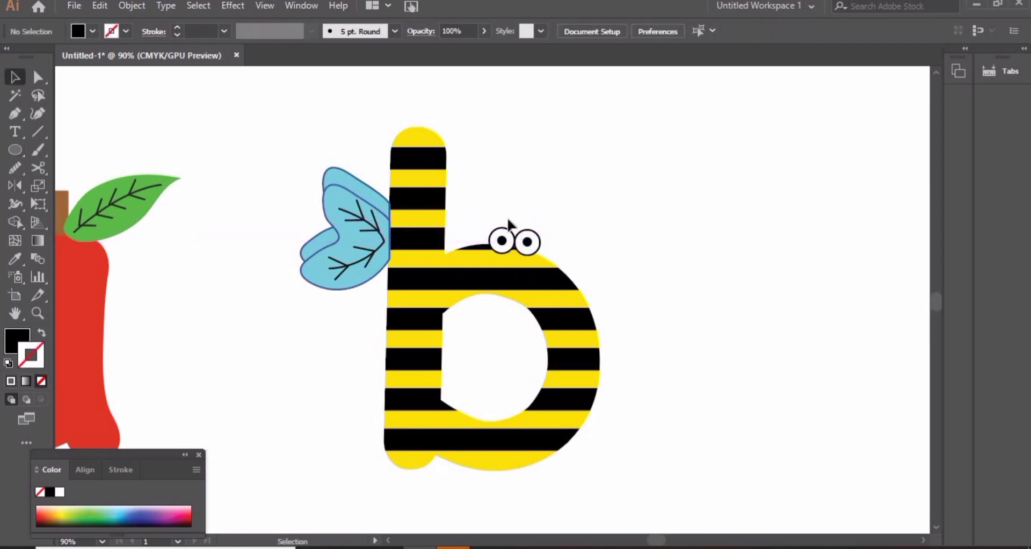
Step: Draw a black curved eyebrow with the Pen tool above the bee's left eye
key(p)
click(484, 223)
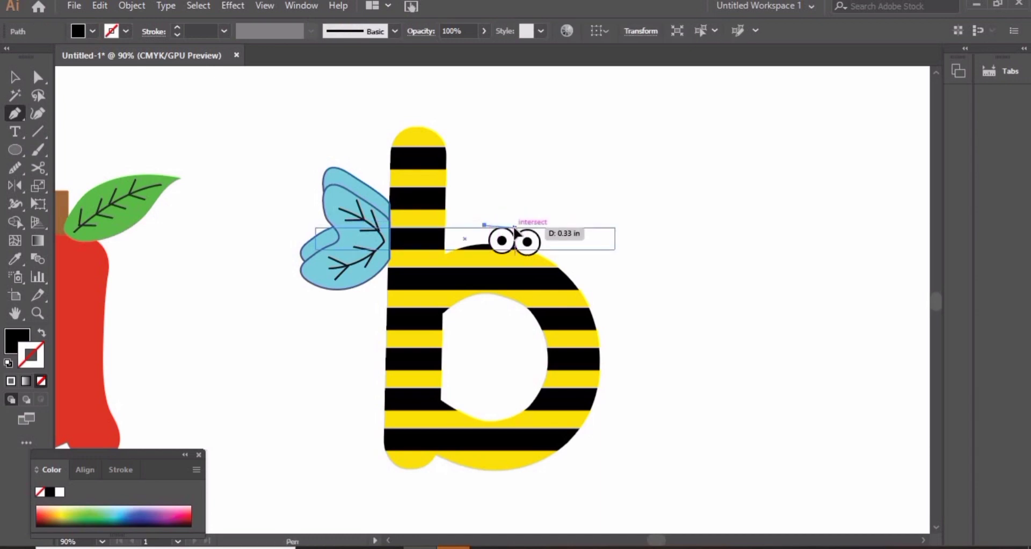
drag(513, 224, 523, 240)
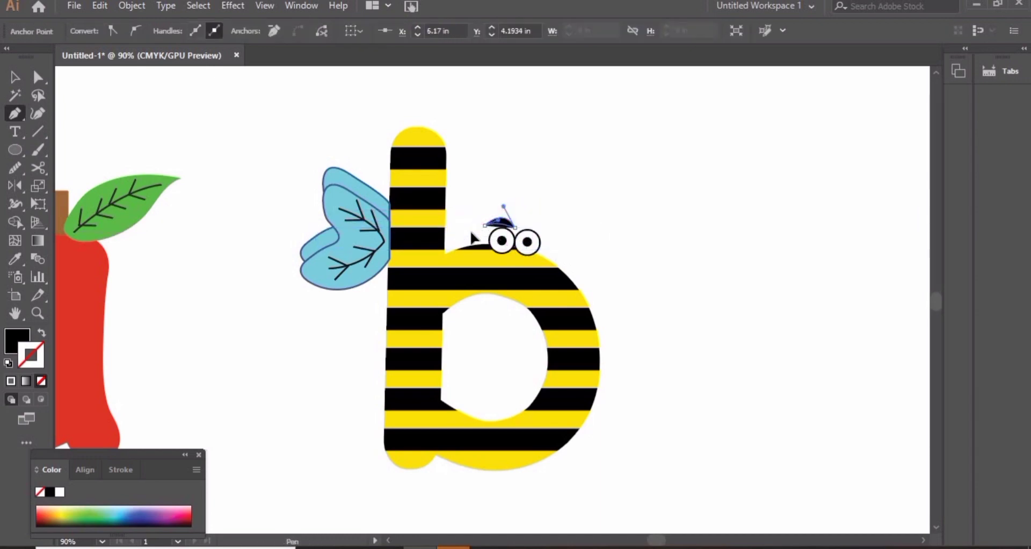
key(v)
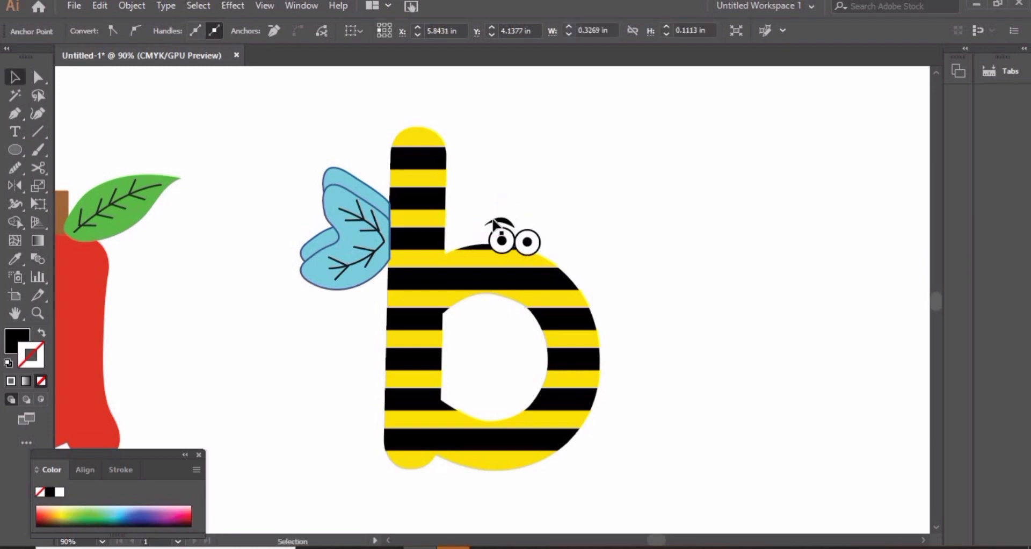
Step: Duplicate the eyebrow above the right eye and reflect the copy
drag(504, 220, 538, 222)
right_click(538, 221)
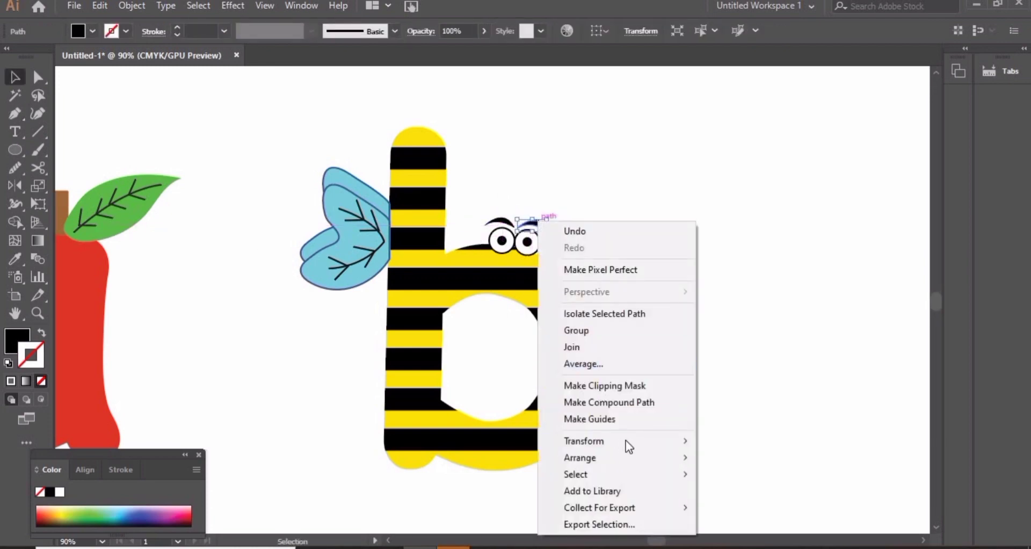
mouse_move(626, 440)
click(720, 381)
key(Return)
click(644, 293)
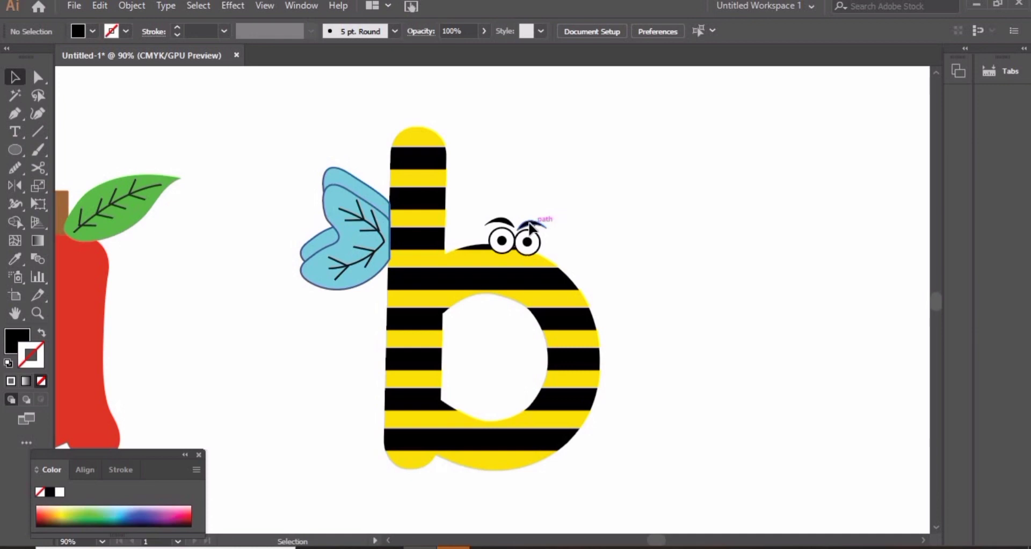
Step: Adjust the placement of both eyebrows above the bee's eyes
drag(528, 223, 479, 210)
click(491, 223)
click(558, 220)
drag(543, 220, 552, 230)
click(625, 338)
Step: Group all parts of the bee, move it closer to the a, and bring the black c onto the artboard beside it
key(ctrl+0)
click(132, 6)
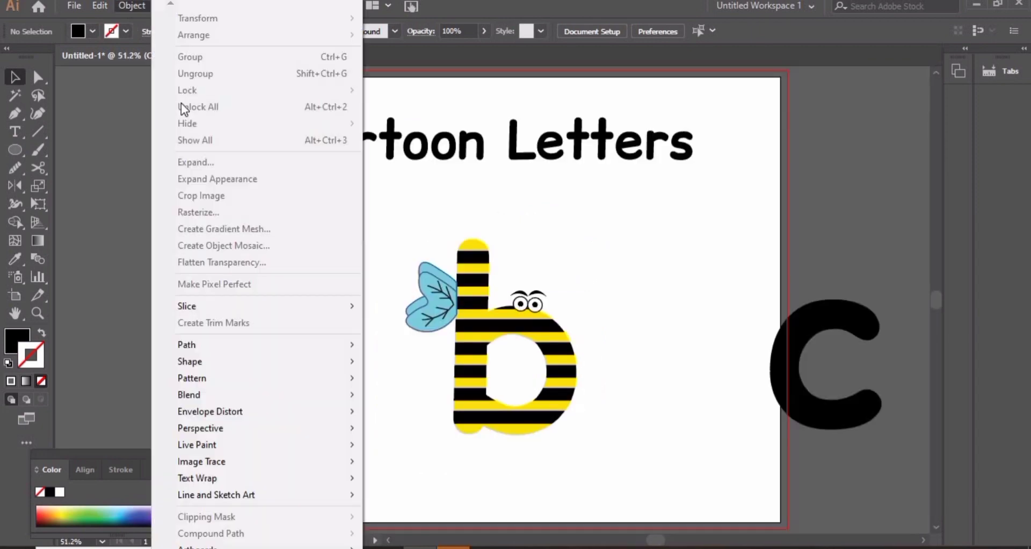
drag(404, 215, 588, 456)
key(ctrl+g)
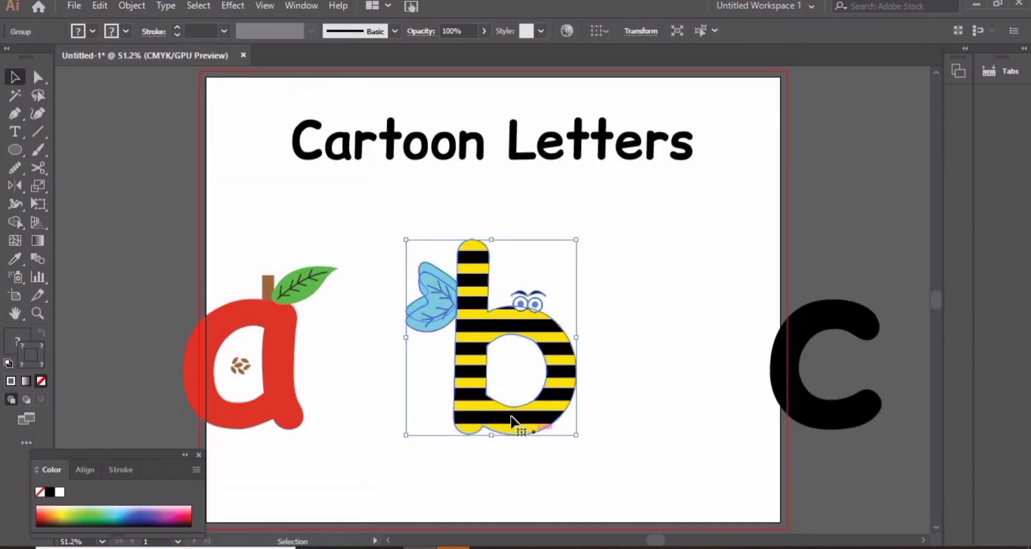
drag(511, 415, 426, 418)
drag(803, 396, 635, 396)
Step: Draw a circle with the Ellipse tool that fits inside the rounded upper tip of the c
key(z)
click(610, 332)
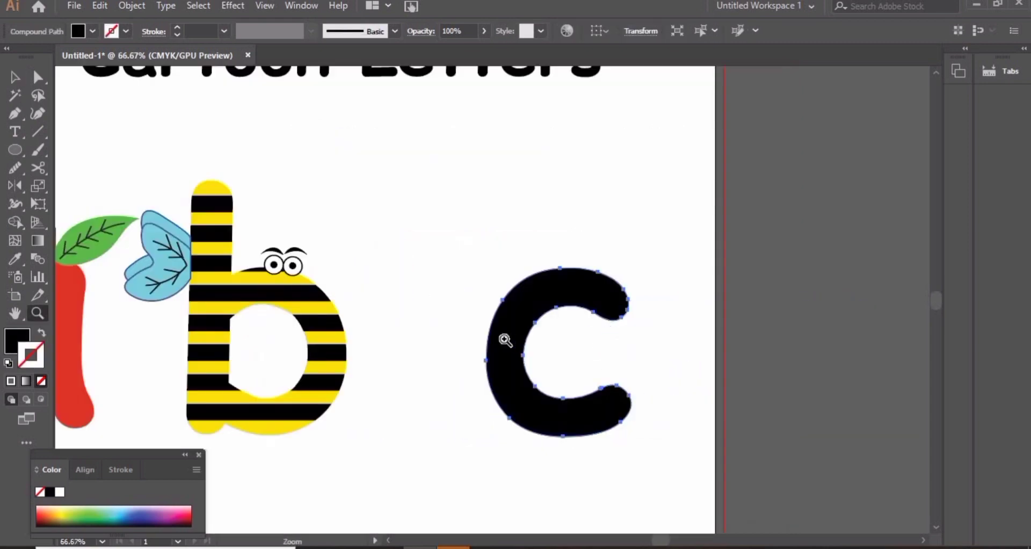
click(504, 339)
key(v)
click(436, 268)
key(l)
drag(635, 197, 651, 257)
key(v)
drag(627, 215, 631, 219)
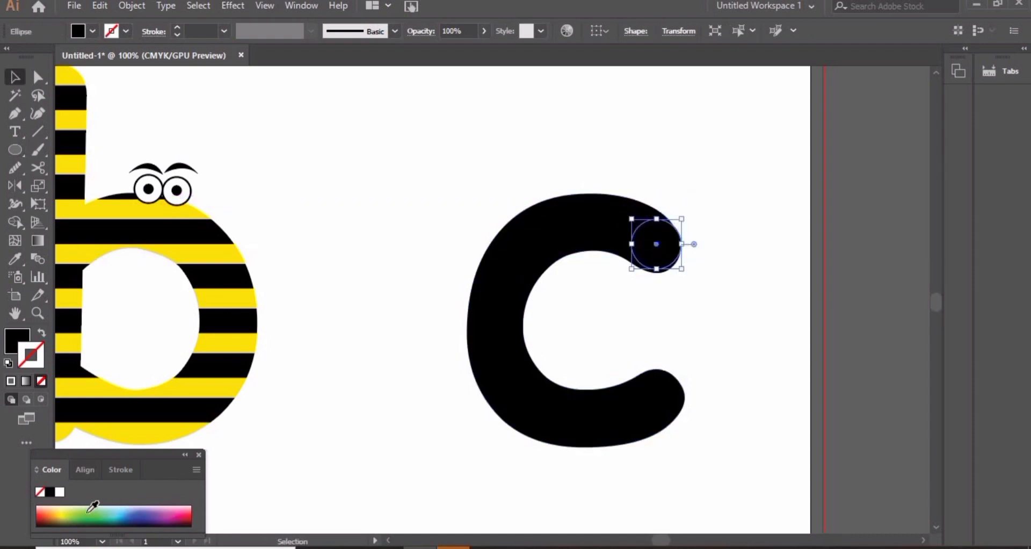
Step: Fill the circle on the c's upper tip with green and leave it without a stroke
click(93, 508)
click(43, 336)
click(41, 381)
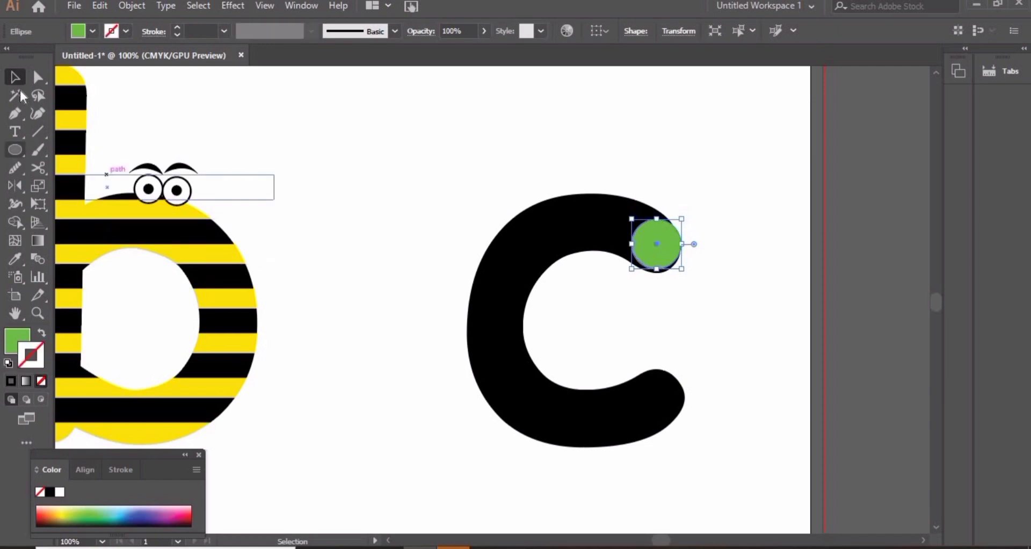
click(376, 215)
Step: Duplicate the green circle in an overlapping chain along the c to its lower tip, and move the black c off the artboard
drag(662, 246, 600, 227)
drag(595, 229, 538, 401)
drag(537, 401, 660, 400)
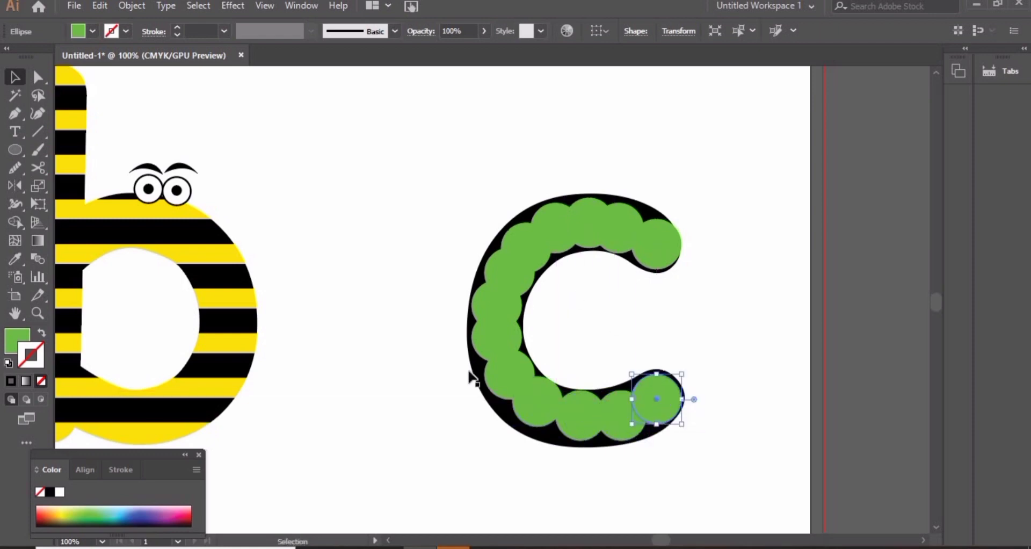
drag(497, 409, 827, 397)
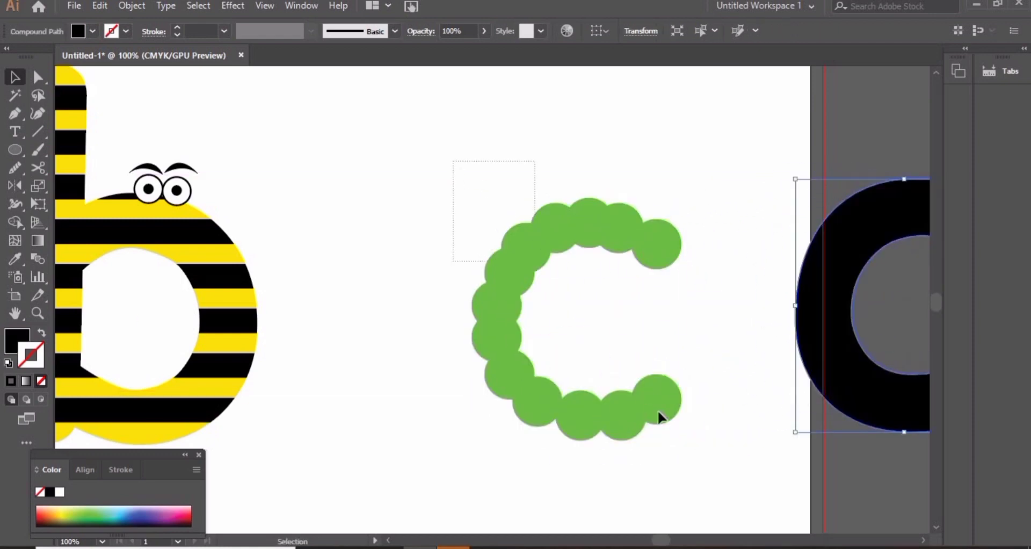
Step: Give all the green circles forming the c a dark green 1 pt stroke
drag(662, 417, 690, 443)
double_click(40, 356)
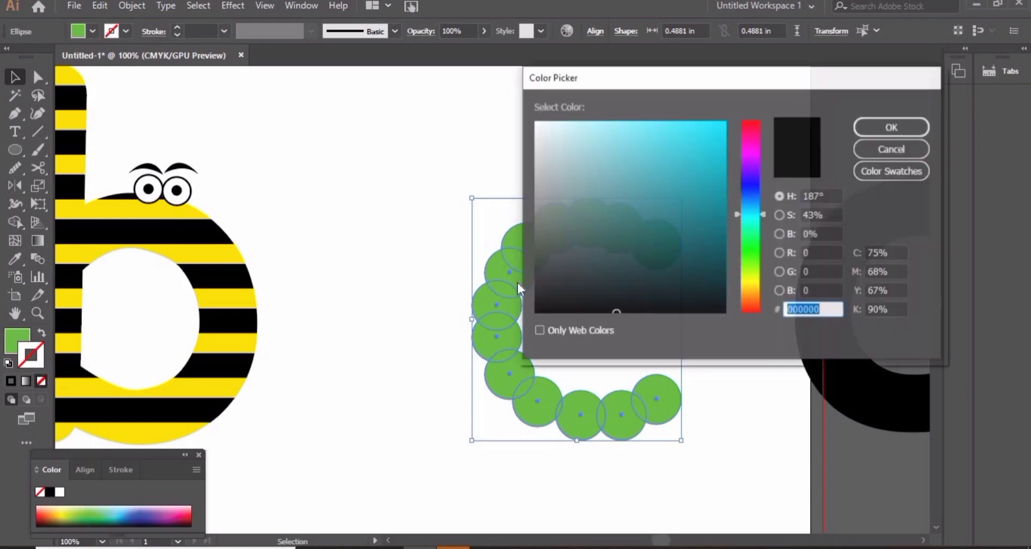
click(752, 254)
click(662, 250)
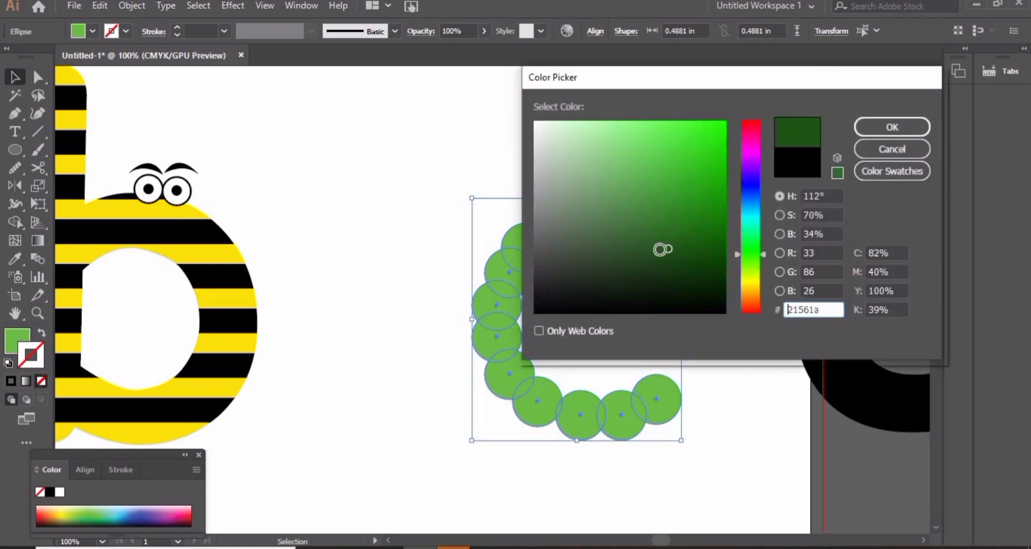
click(865, 127)
click(444, 285)
Step: Enlarge the circle at the c's upper end slightly as a head and fill it with orange
click(677, 253)
drag(685, 218, 690, 211)
double_click(18, 337)
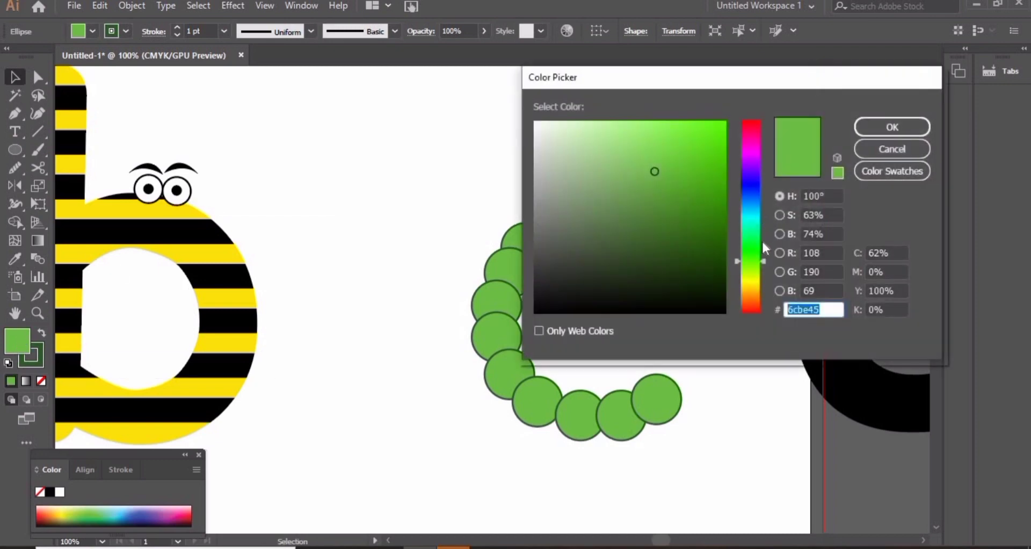
drag(762, 240, 752, 306)
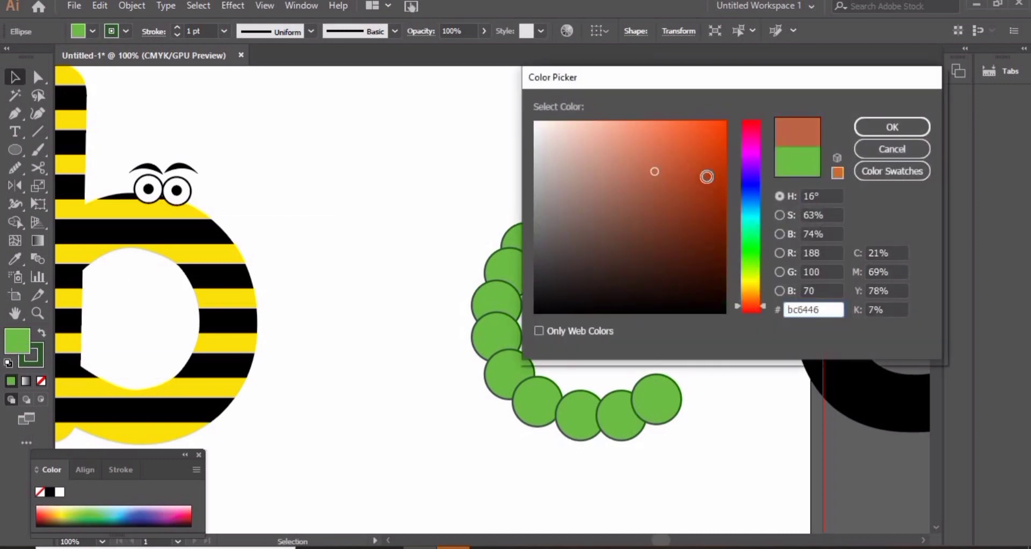
click(703, 144)
click(868, 128)
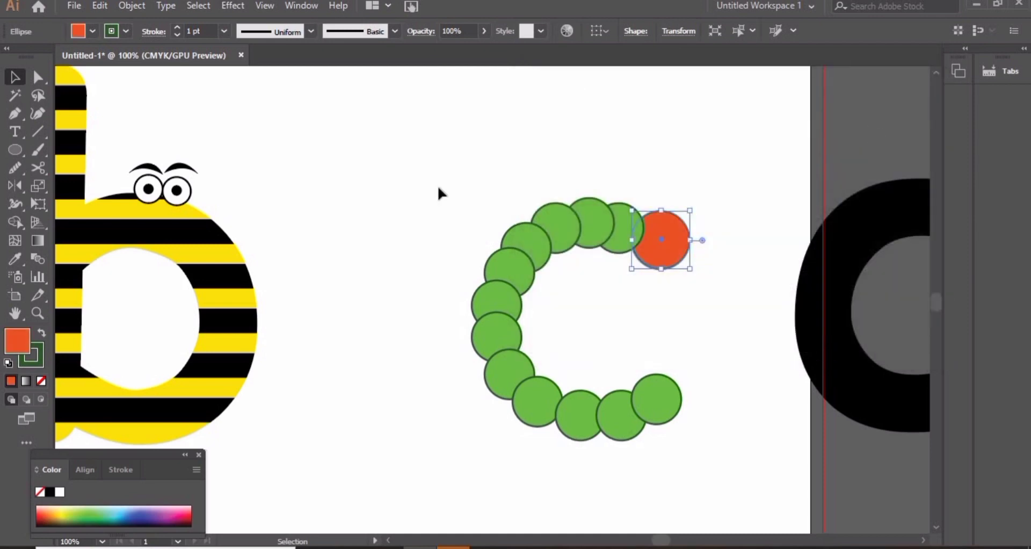
drag(54, 512, 52, 511)
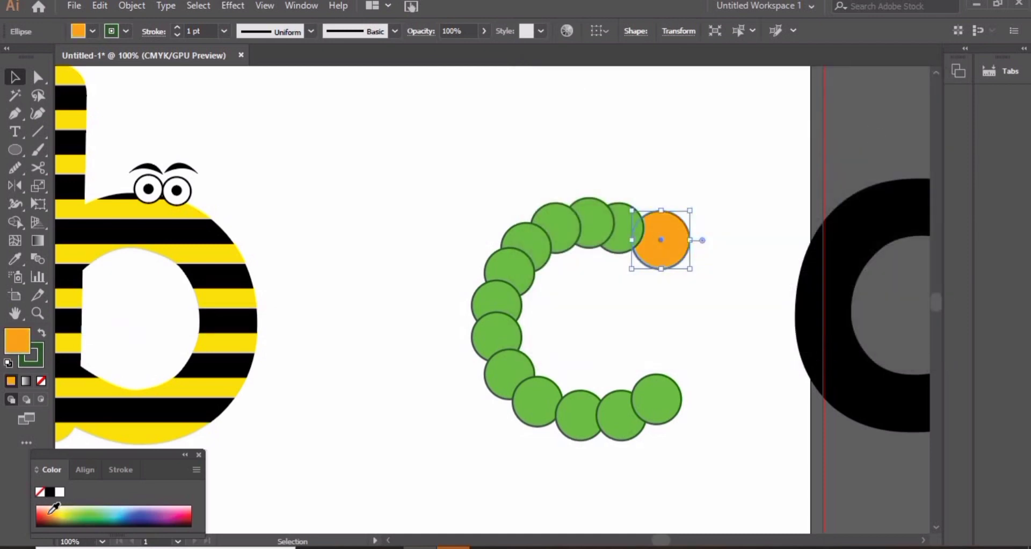
click(451, 151)
Step: Draw two side-by-side oval eyes about 0.12 by 0.15 in above the orange head, with a black stroke and no fill
key(z)
click(651, 243)
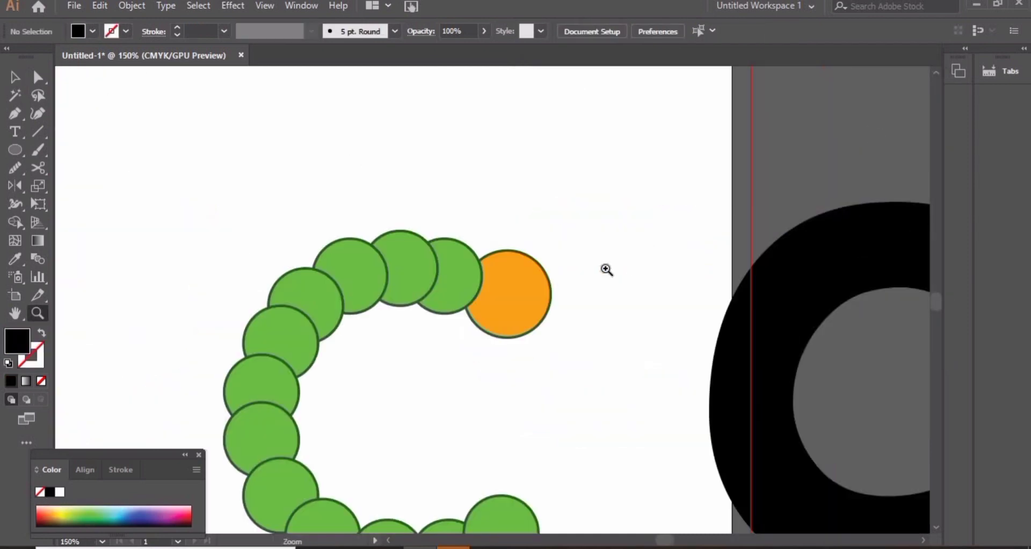
drag(539, 203, 578, 223)
key(v)
click(42, 333)
click(475, 202)
click(525, 203)
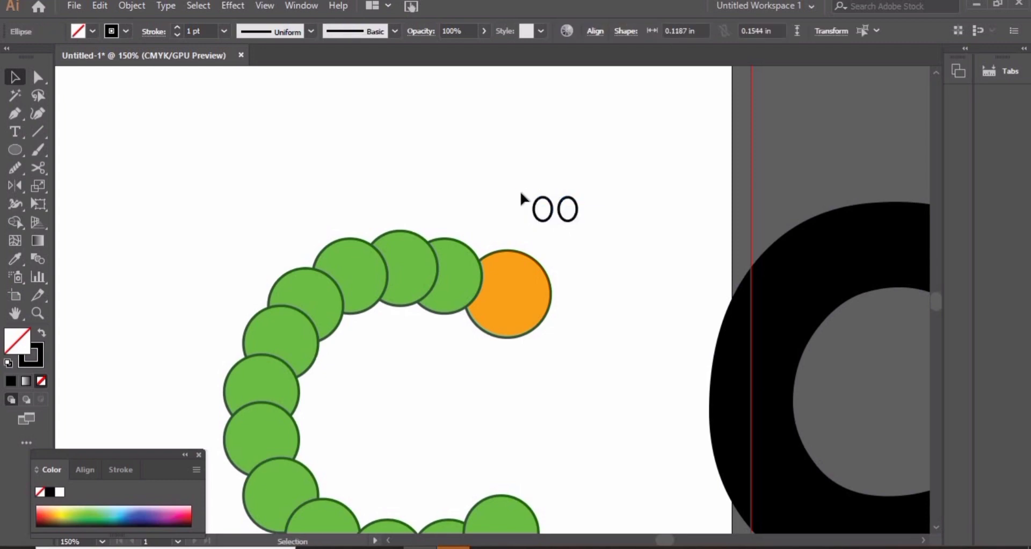
Step: Draw a small solid black oval pupil and place one copy inside each of the two eye ovals
key(l)
drag(514, 181, 527, 198)
key(v)
click(43, 334)
key(ctrl+z)
key(z)
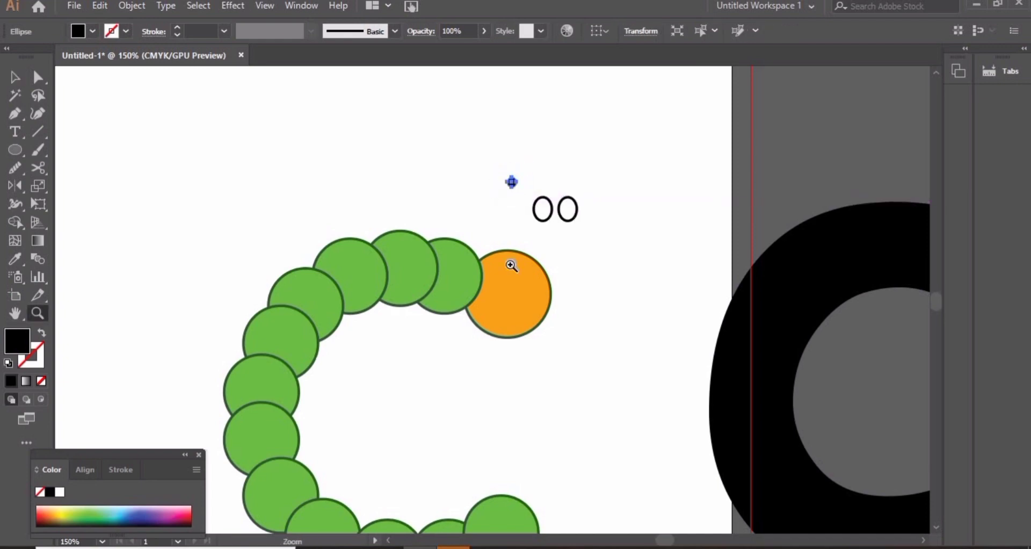
click(512, 265)
key(v)
drag(517, 219, 634, 324)
click(563, 262)
click(647, 305)
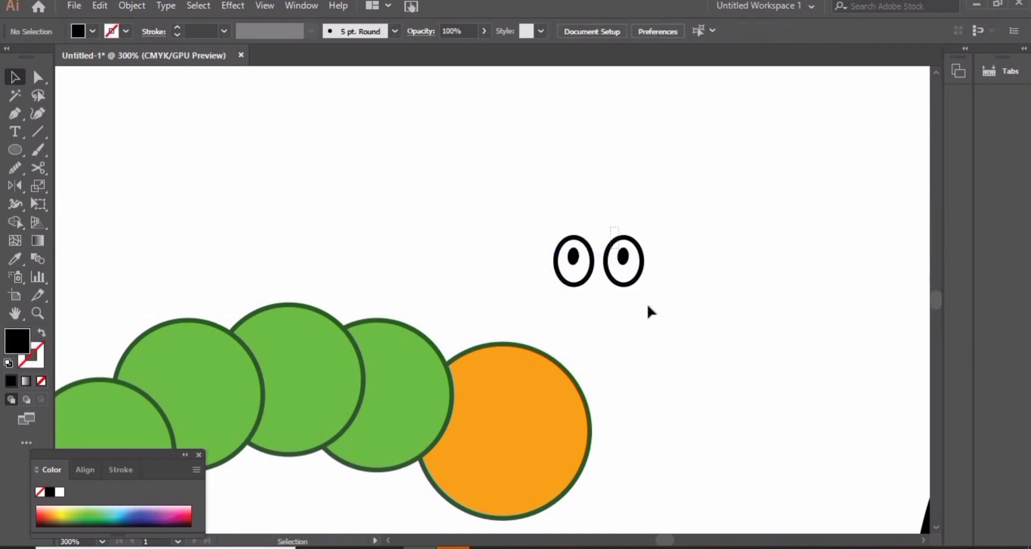
Step: Move both eyes with their pupils together onto the upper part of the orange head
click(617, 258)
drag(519, 224, 530, 394)
key(ctrl+g)
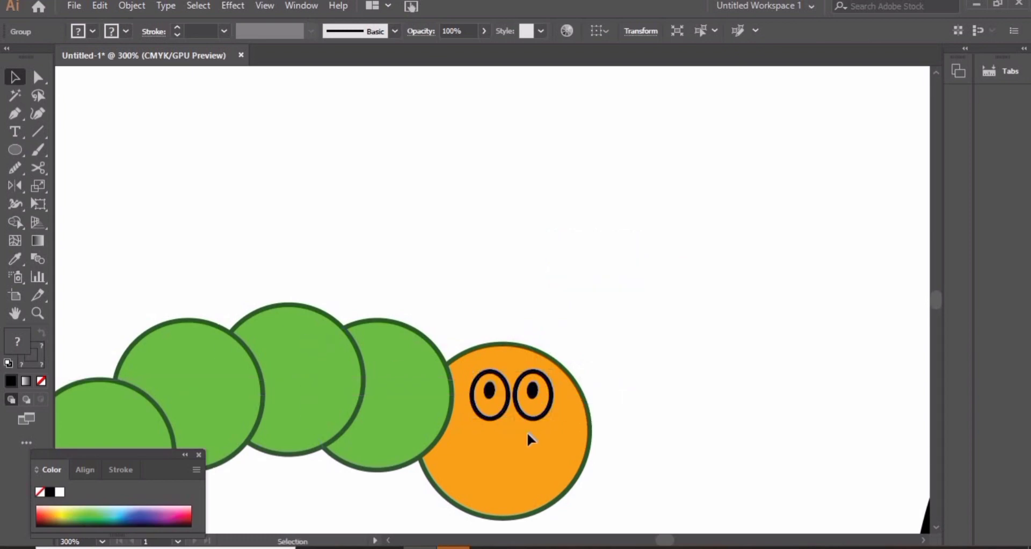
right_click(477, 417)
click(524, 301)
click(537, 322)
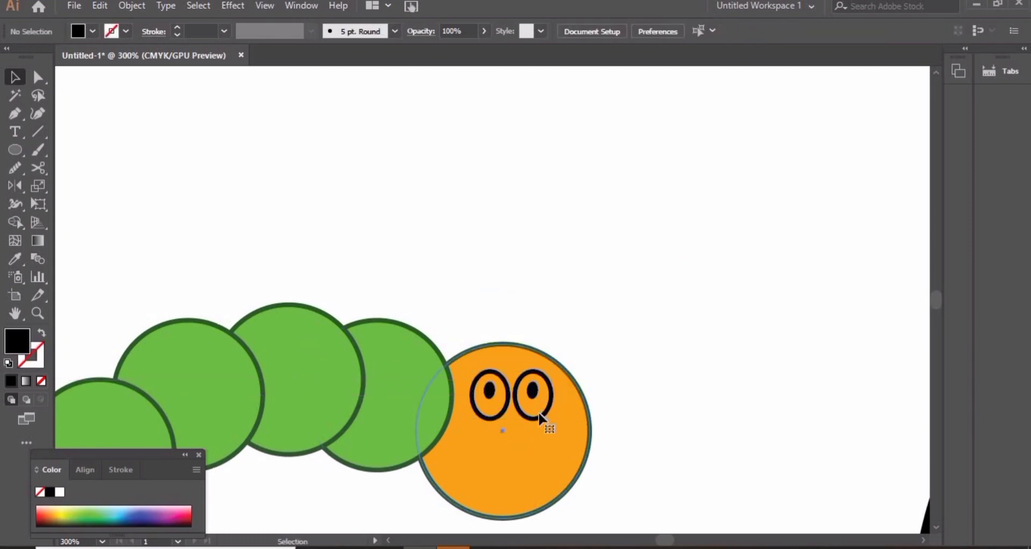
Step: Fill the two eye ovals with white, keeping their black stroke
click(538, 414)
shift+click(486, 417)
click(7, 363)
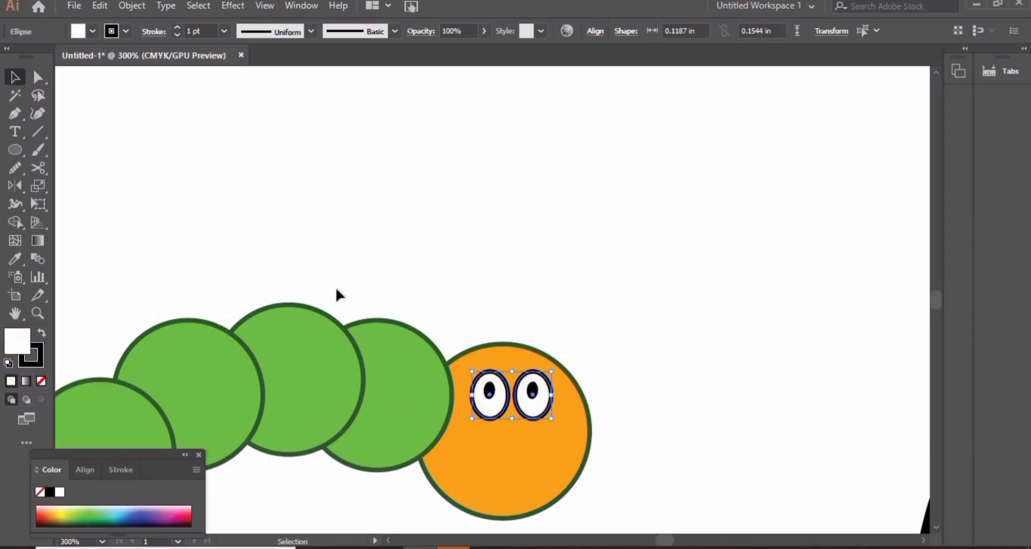
Step: Draw an antenna with the Pen tool, rising from the top of the head and curling inward into a spiral
key(ctrl+shift+a)
key(p)
click(543, 353)
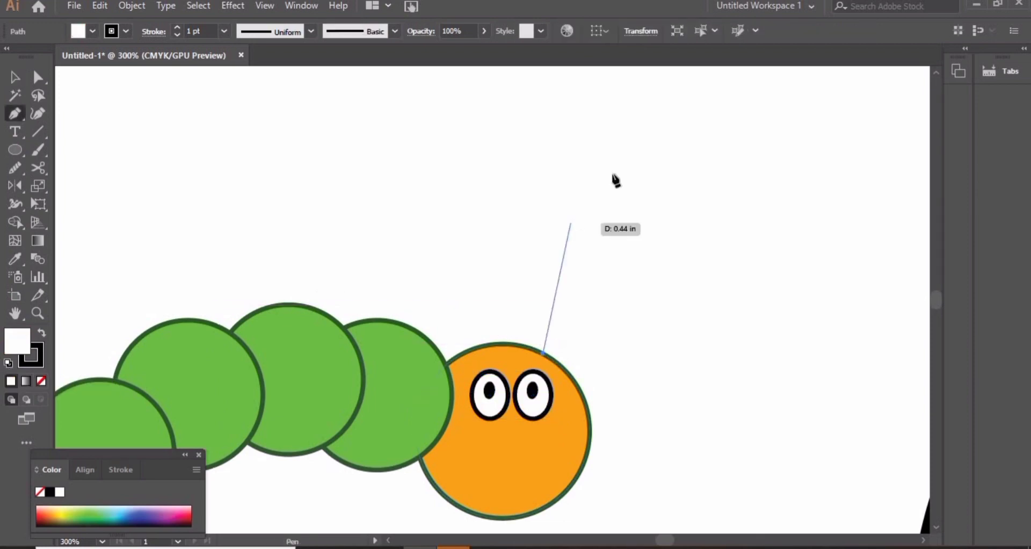
drag(621, 161, 676, 138)
drag(752, 188, 754, 230)
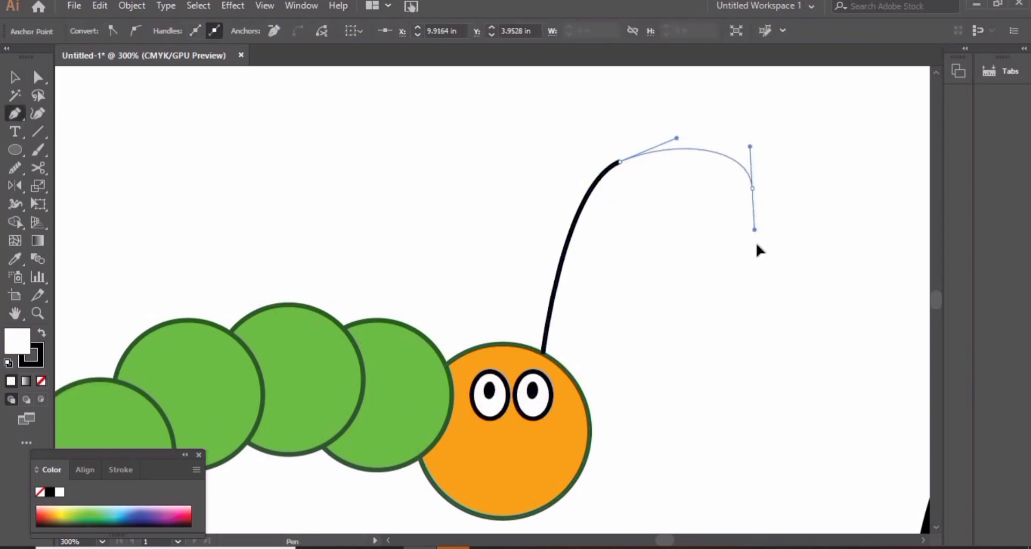
drag(649, 266, 620, 221)
drag(676, 192, 718, 210)
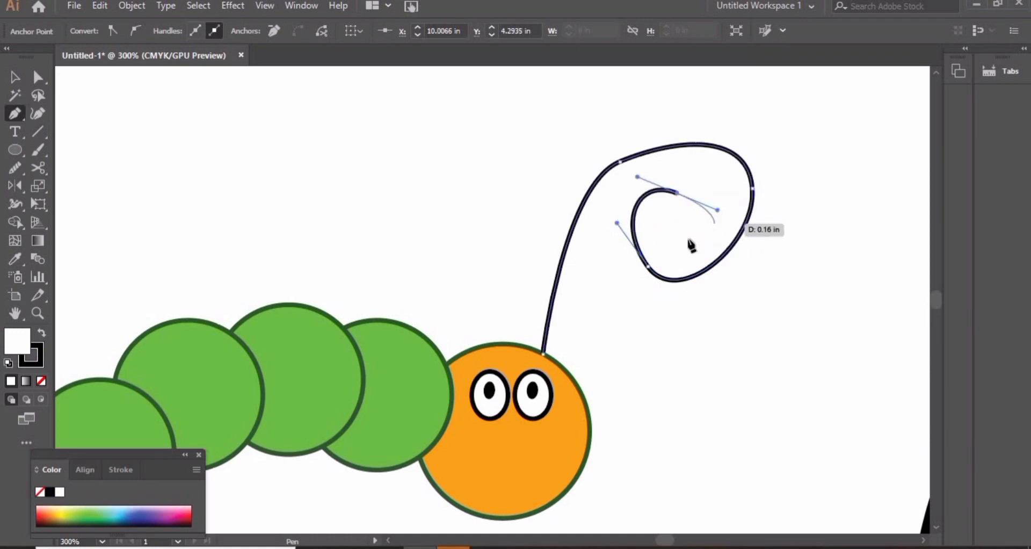
drag(671, 238, 652, 220)
key(v)
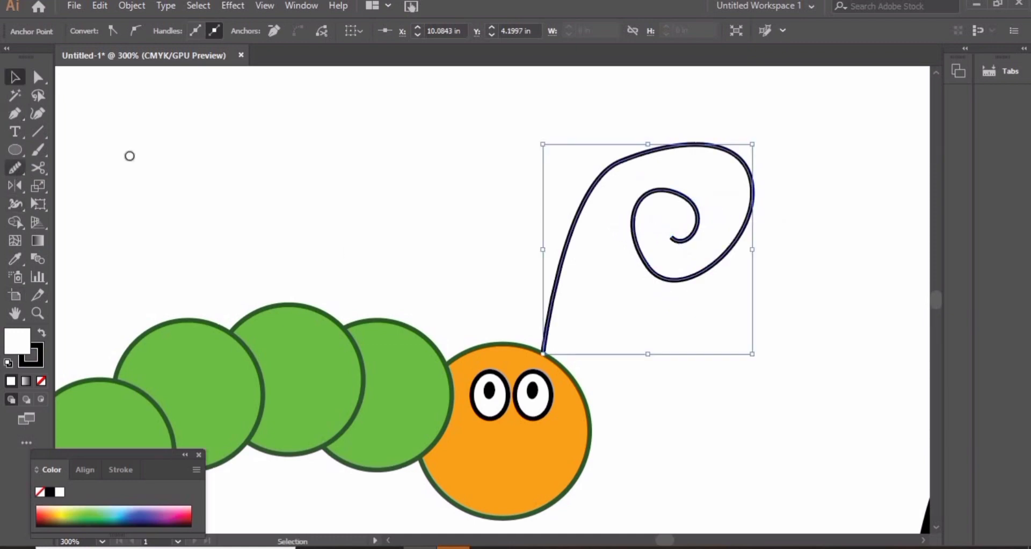
Step: Even out the curves of the spiral antenna with the Smooth tool
mouse_move(611, 165)
mouse_down()
mouse_move(730, 158)
mouse_move(679, 196)
mouse_move(676, 242)
mouse_up()
drag(641, 198, 699, 277)
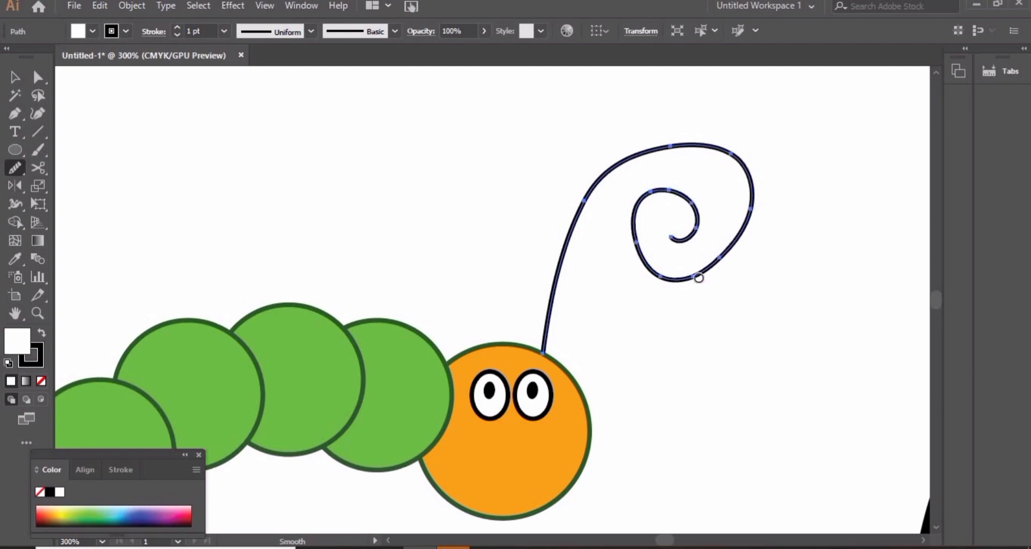
mouse_move(685, 142)
mouse_down()
mouse_move(739, 170)
mouse_move(690, 277)
mouse_up()
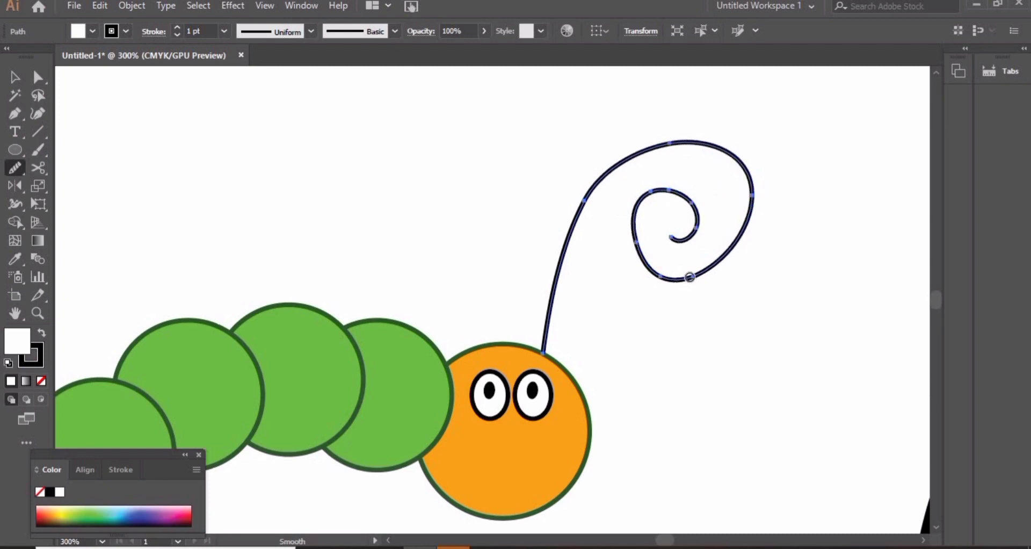
key(v)
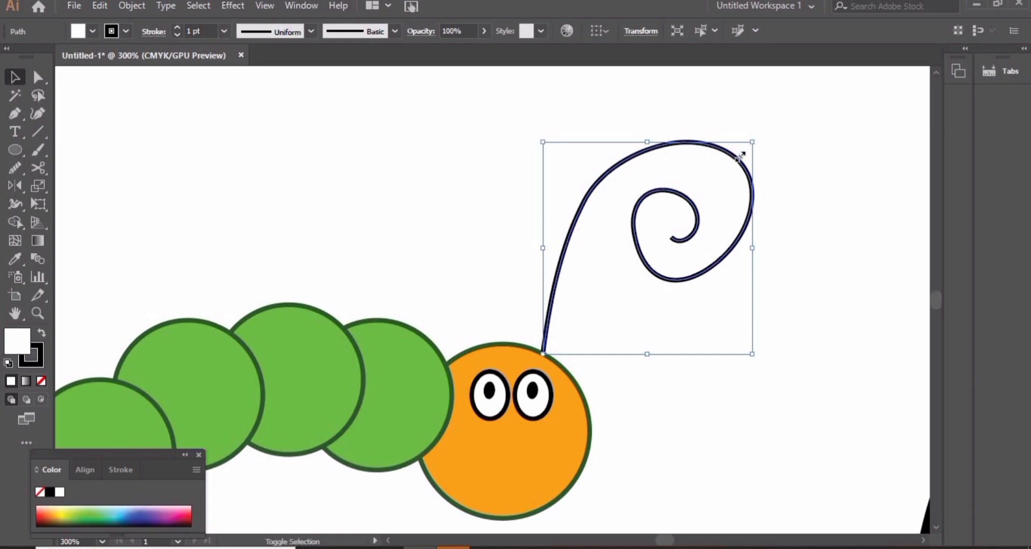
Step: Scale the antenna down and place a vertically mirrored copy beside it, curling the opposite way
drag(740, 157, 714, 183)
drag(626, 282, 574, 275)
right_click(575, 275)
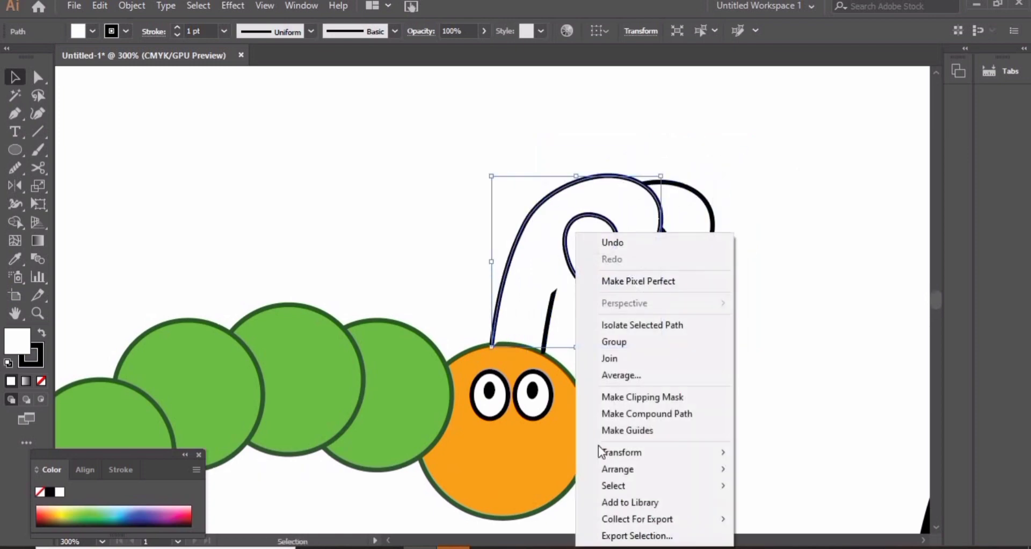
mouse_move(686, 452)
click(795, 370)
key(Return)
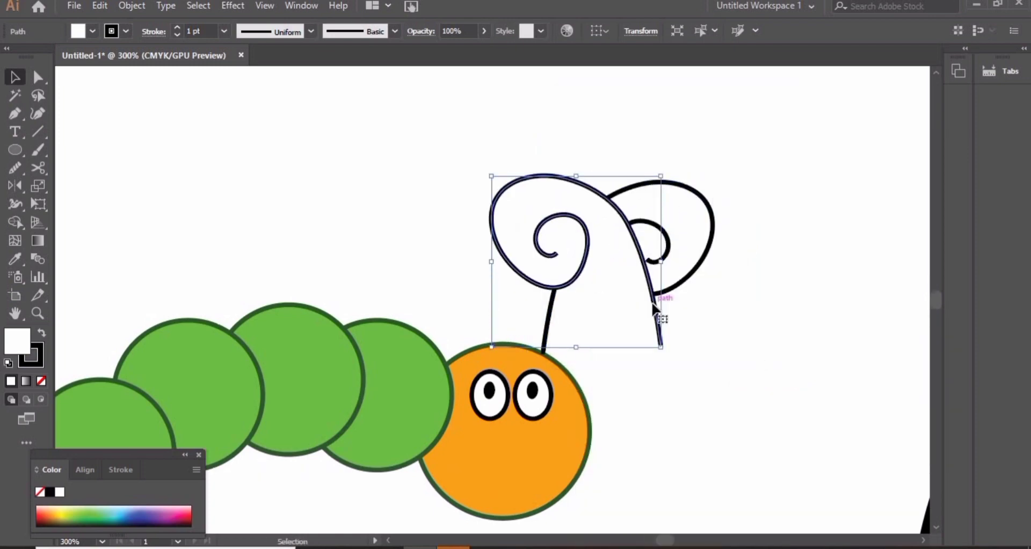
drag(592, 288, 451, 289)
Step: Remove the fill from both antennas and set their stroke weight to 1.5 pt
shift+click(712, 231)
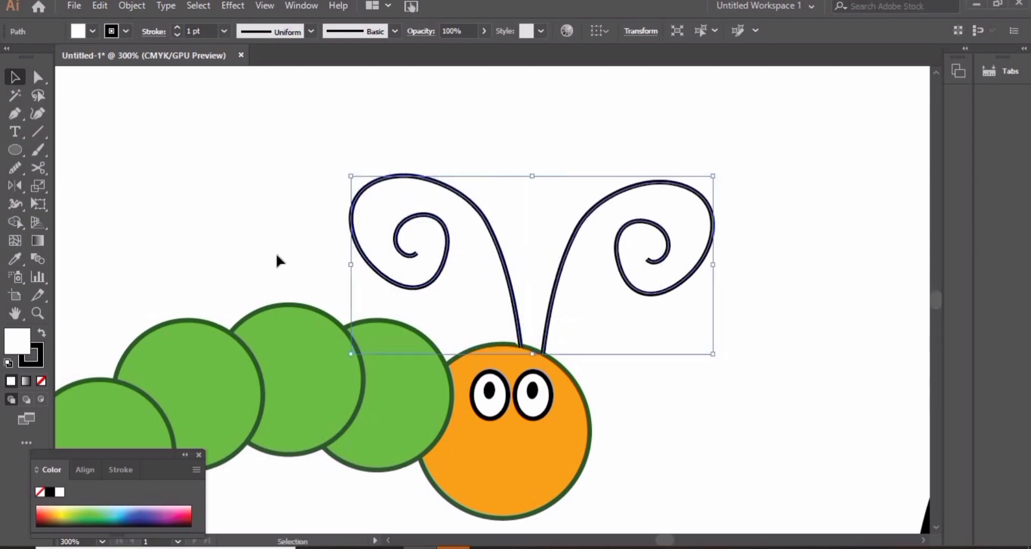
click(41, 381)
drag(536, 177, 534, 179)
click(177, 28)
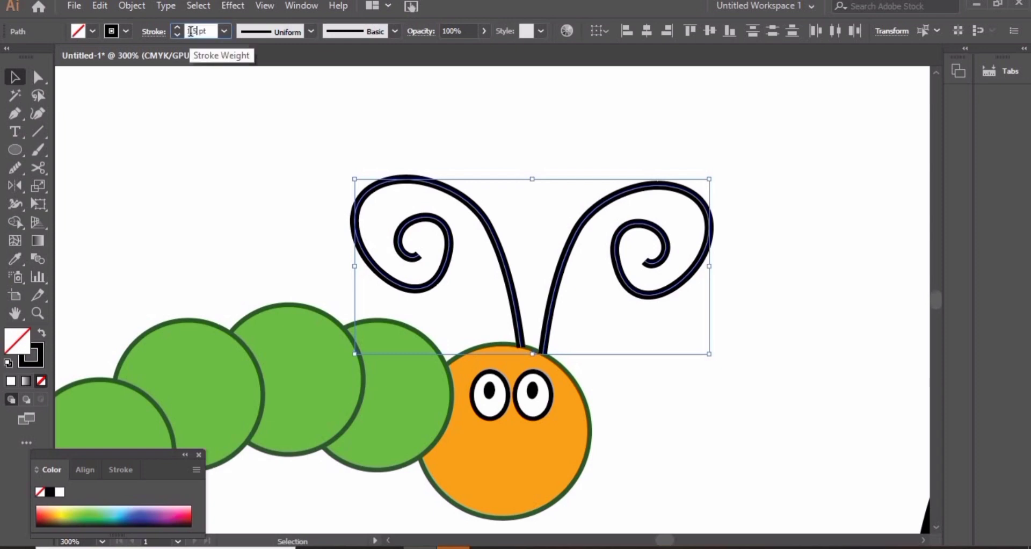
click(249, 224)
Step: Center the pair of antennas on top of the orange head and send them to the back
drag(514, 337, 534, 324)
click(553, 331)
click(495, 320)
drag(461, 290, 584, 313)
right_click(584, 314)
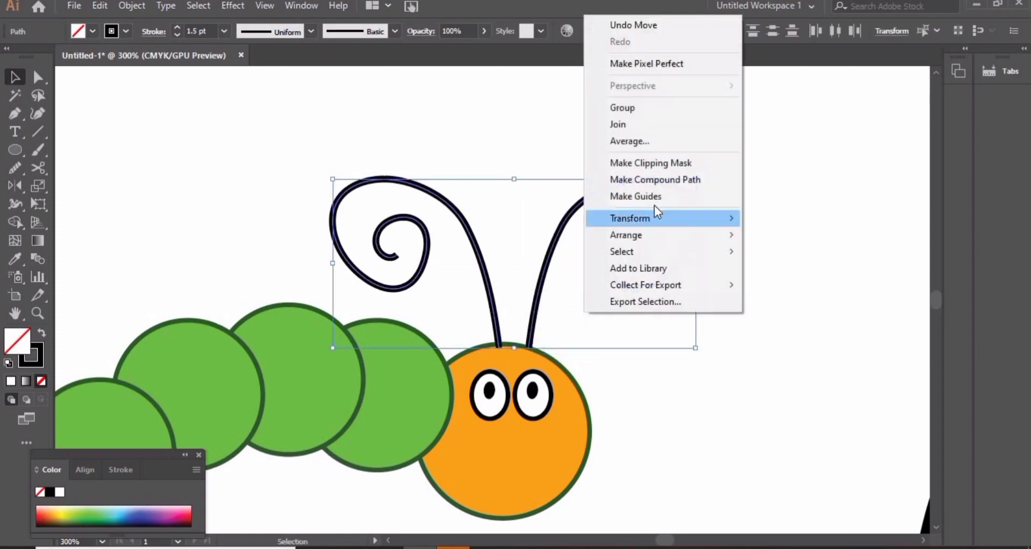
mouse_move(720, 234)
click(773, 280)
click(777, 328)
key(ctrl+0)
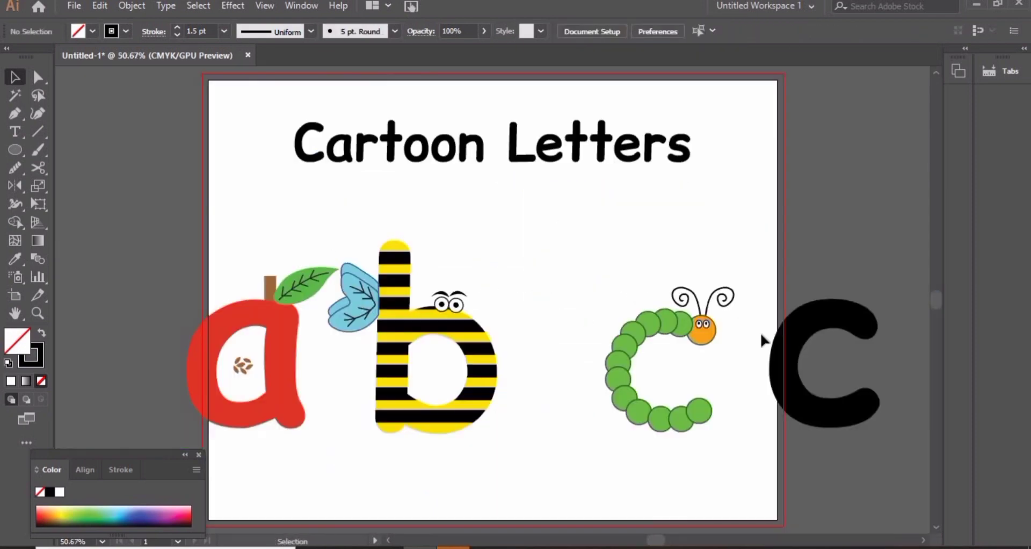
Step: Move the eyes lower toward the middle of the caterpillar's head and space them slightly farther apart
click(675, 333)
double_click(511, 294)
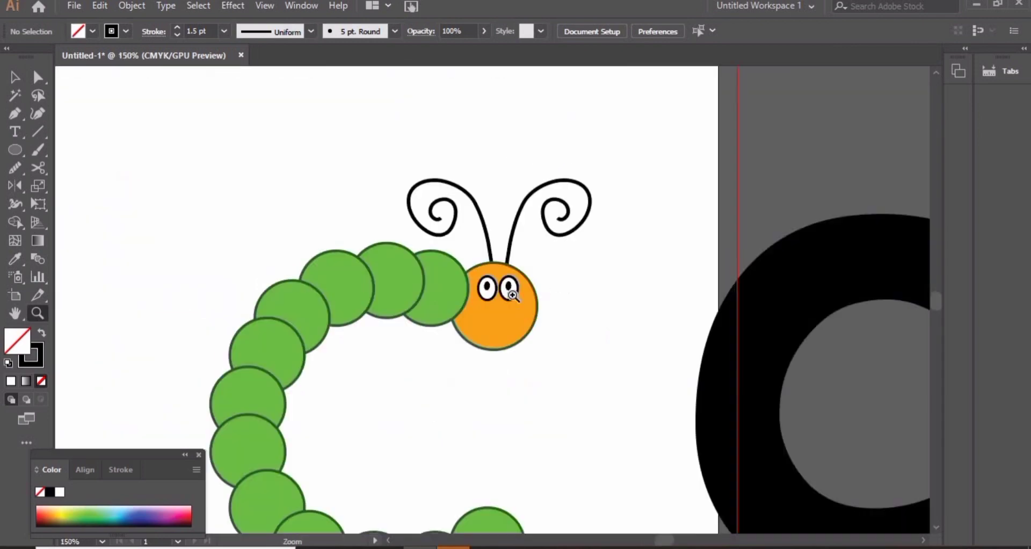
double_click(493, 321)
key(v)
click(526, 302)
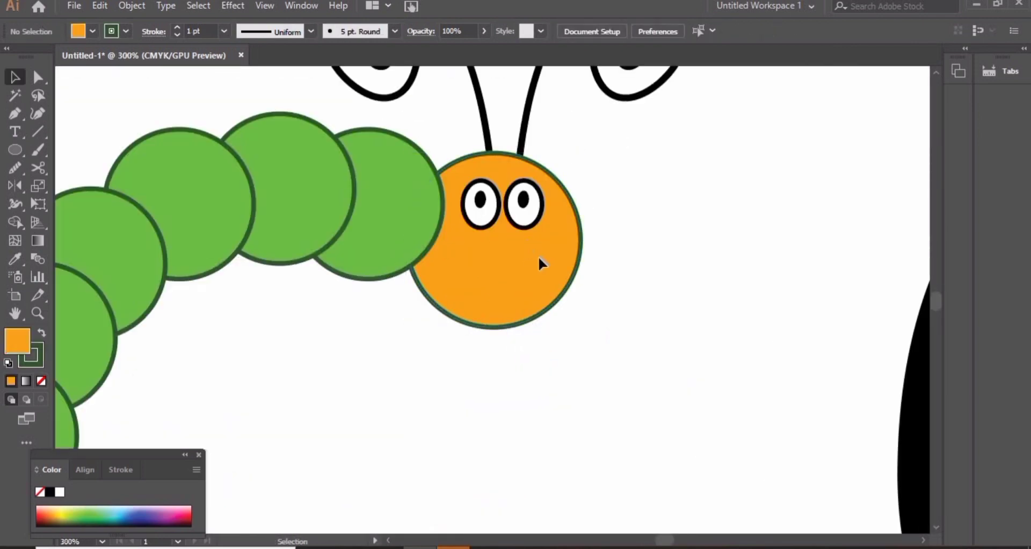
drag(487, 214, 531, 232)
click(575, 346)
click(485, 223)
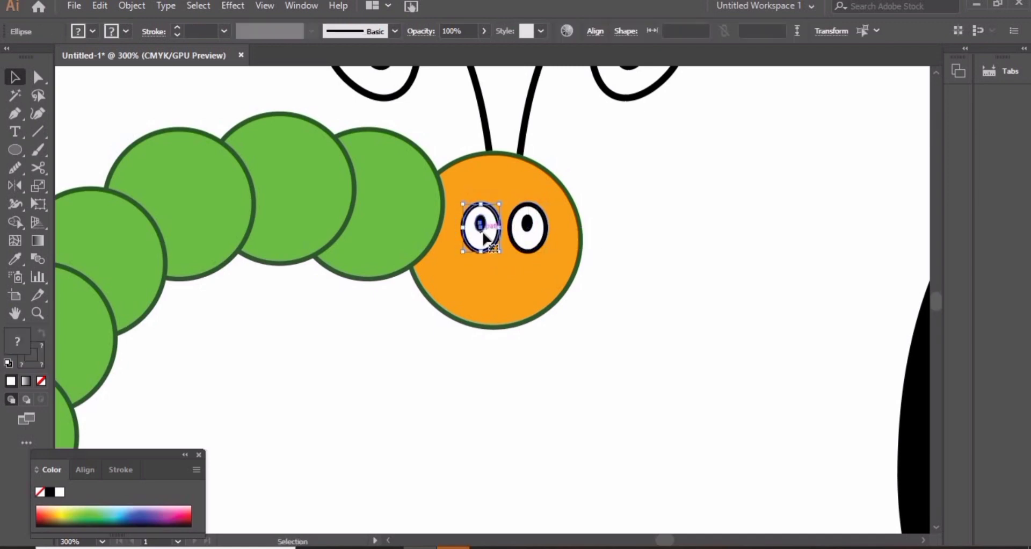
click(646, 349)
key(ctrl+0)
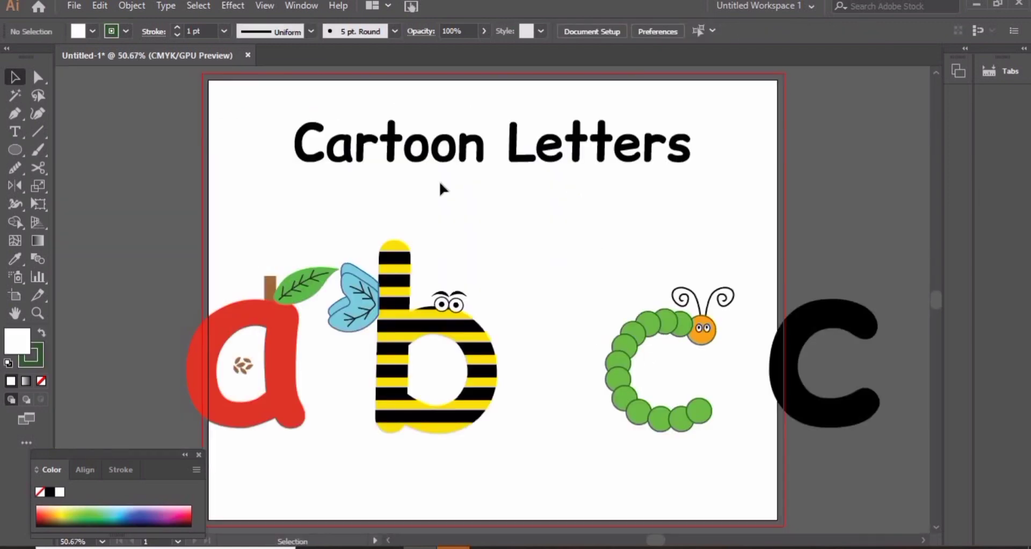
Step: Recolor the caterpillar's head with the apple's red, lightened to db493e
click(131, 6)
click(203, 108)
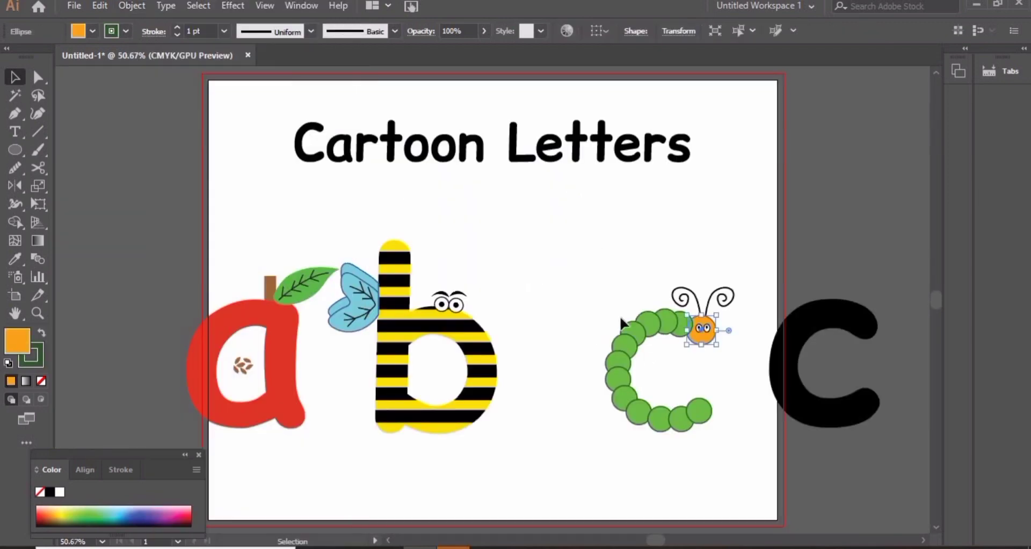
click(701, 335)
key(i)
click(207, 319)
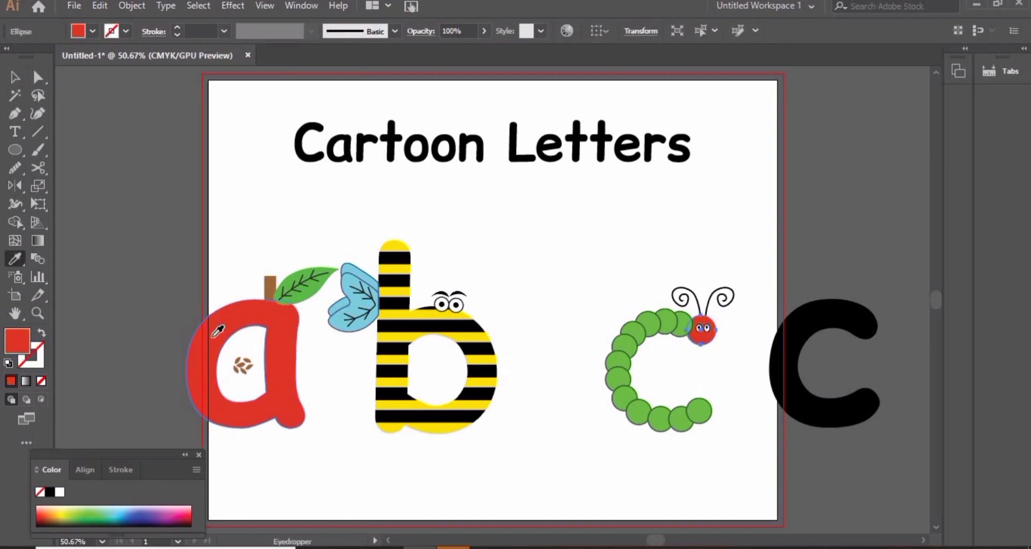
double_click(16, 340)
click(673, 148)
click(872, 127)
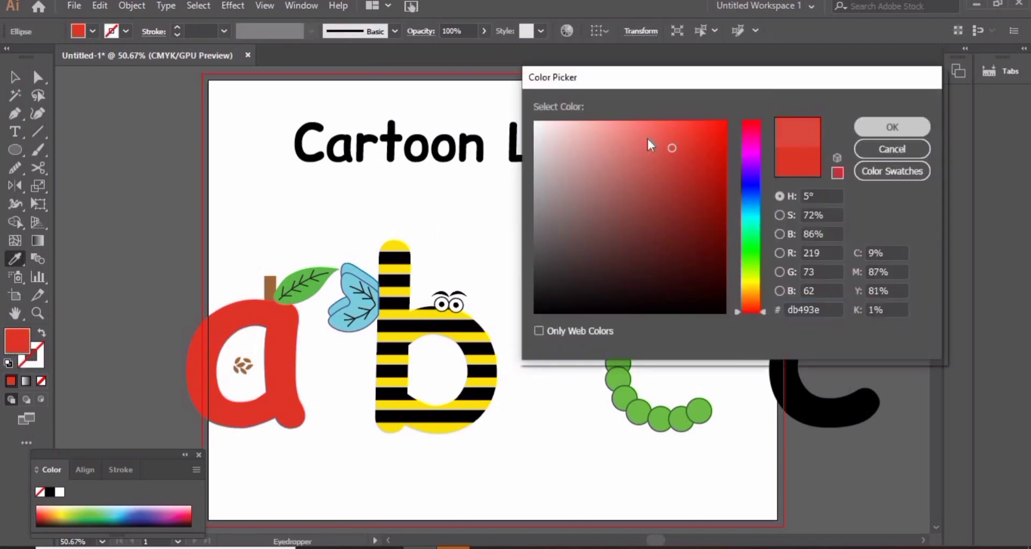
Step: Give the caterpillar's red head a black stroke
click(15, 76)
drag(587, 265, 762, 484)
click(714, 356)
click(705, 341)
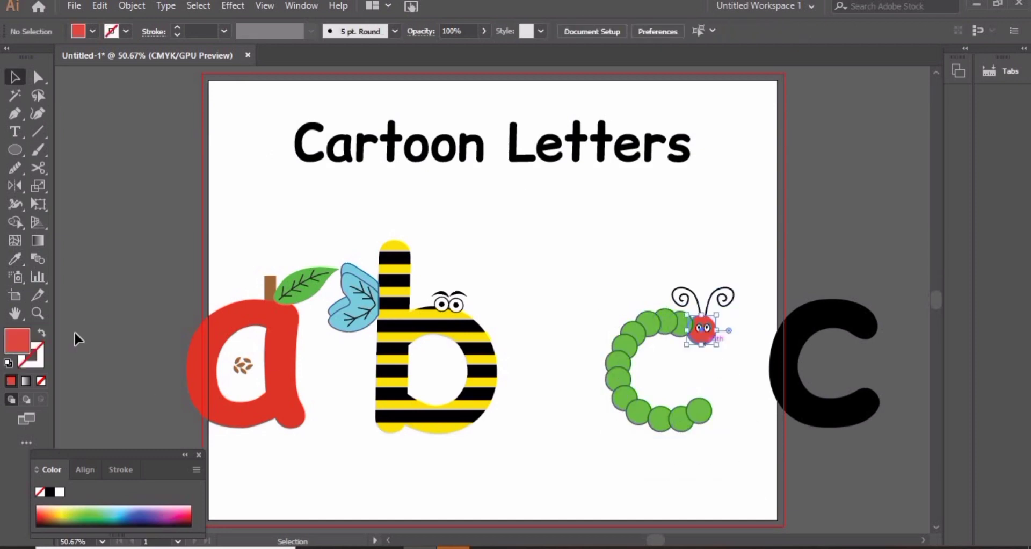
double_click(41, 352)
key(Return)
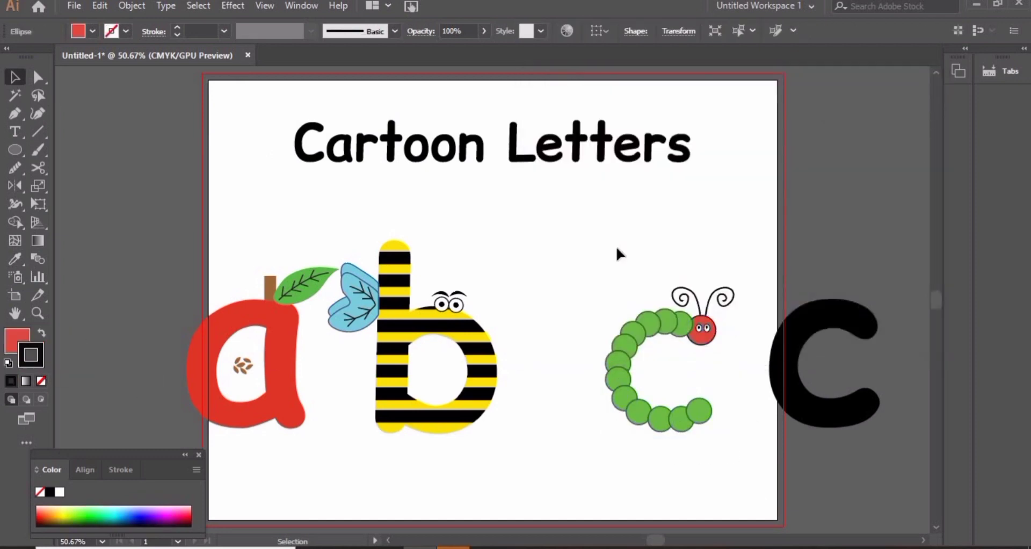
Step: Move the whole caterpillar c closer to the bee letter b
key(a)
drag(564, 237, 749, 478)
key(v)
drag(655, 426, 575, 426)
key(ctrl+shift+a)
click(460, 434)
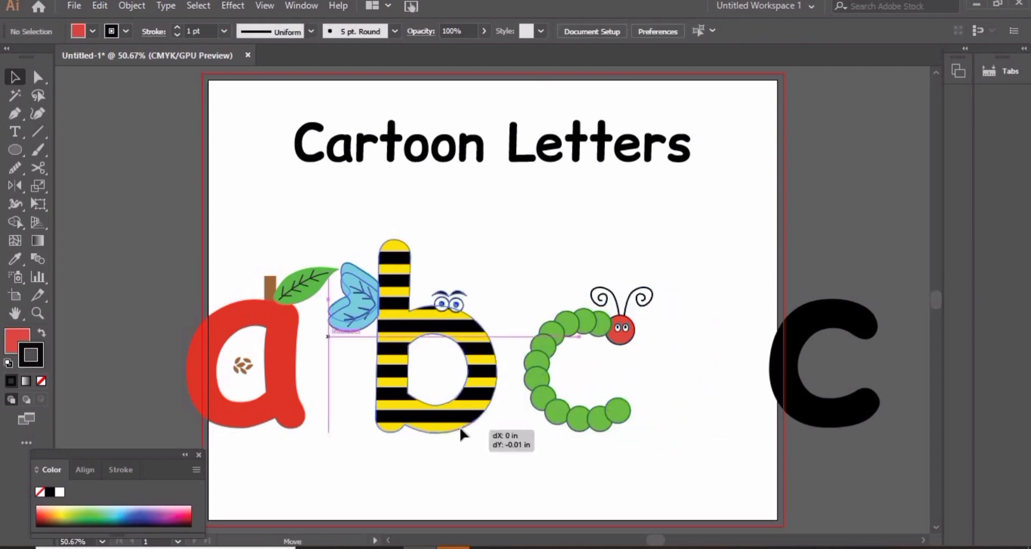
Step: Delete the spare black c and move the three cartoon letters together so they sit centered beneath the title
click(794, 333)
key(Delete)
drag(208, 199, 663, 426)
click(664, 487)
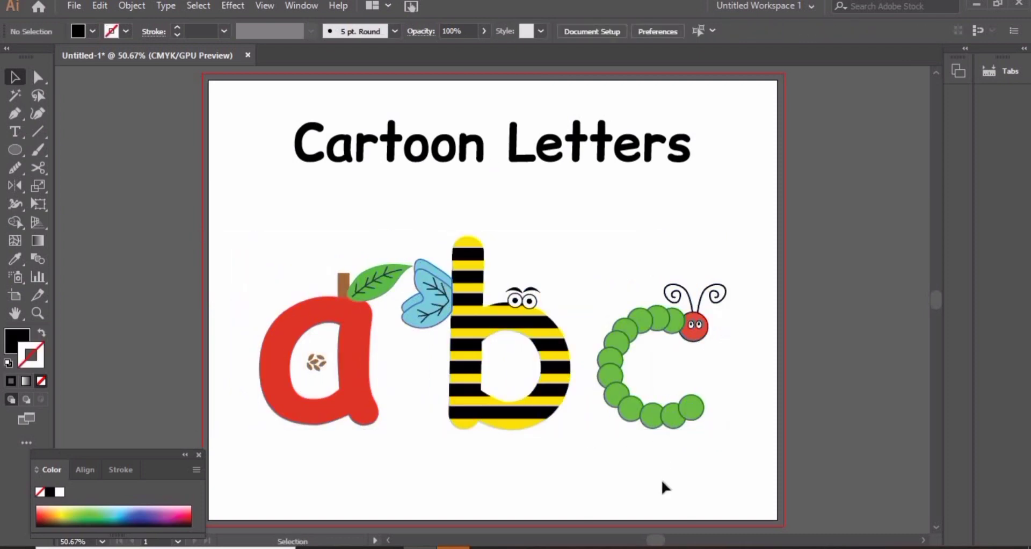